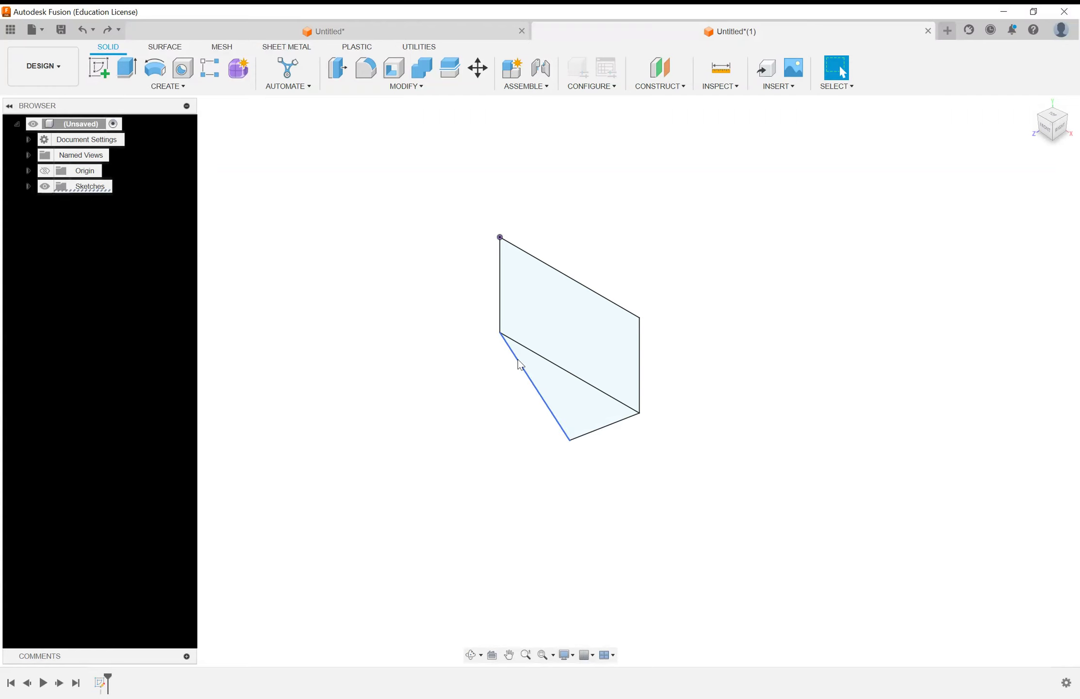
Orbit the two-profile sketch to an angled view and look through the CREATE menu
key("F4")
mouse_move(713, 350)
left_mouse_down()
mouse_move(656, 386)
mouse_move(685, 335)
mouse_move(661, 350)
mouse_move(682, 350)
mouse_move(733, 321)
mouse_move(670, 356)
mouse_move(716, 323)
mouse_move(731, 361)
mouse_move(707, 373)
mouse_move(707, 359)
mouse_move(692, 359)
mouse_move(709, 359)
mouse_move(699, 368)
left_mouse_up()
key("Escape")
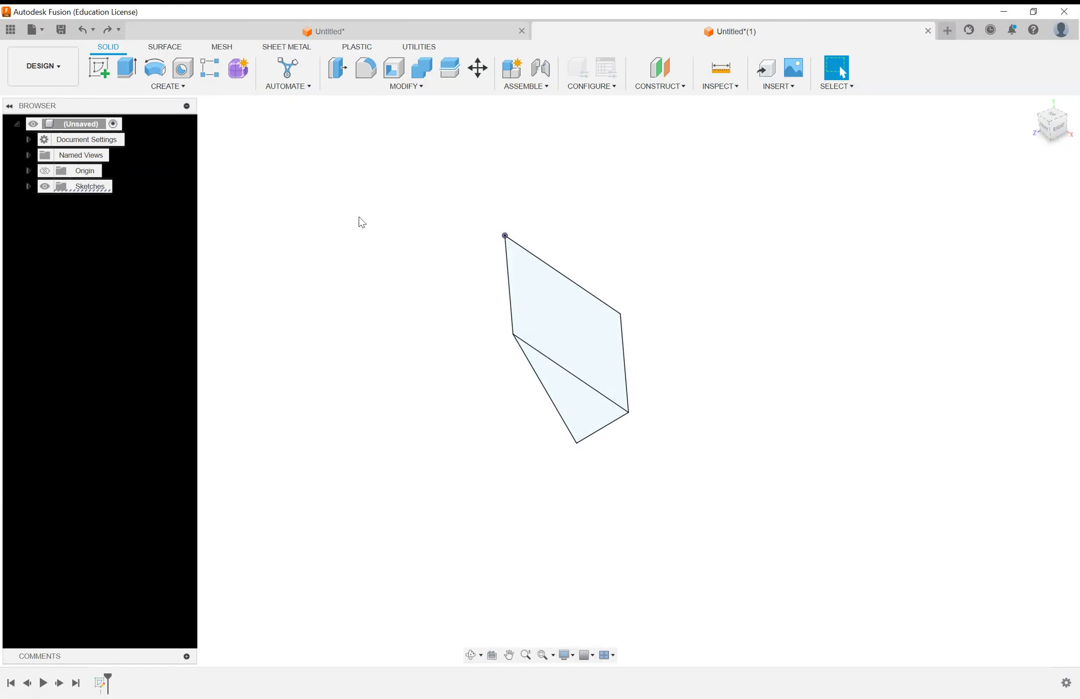
scroll(561, 300, "up", 2)
mouse_move(562, 300)
middle_mouse_down("shift")
mouse_move(579, 280)
mouse_move(571, 286)
middle_mouse_up("shift")
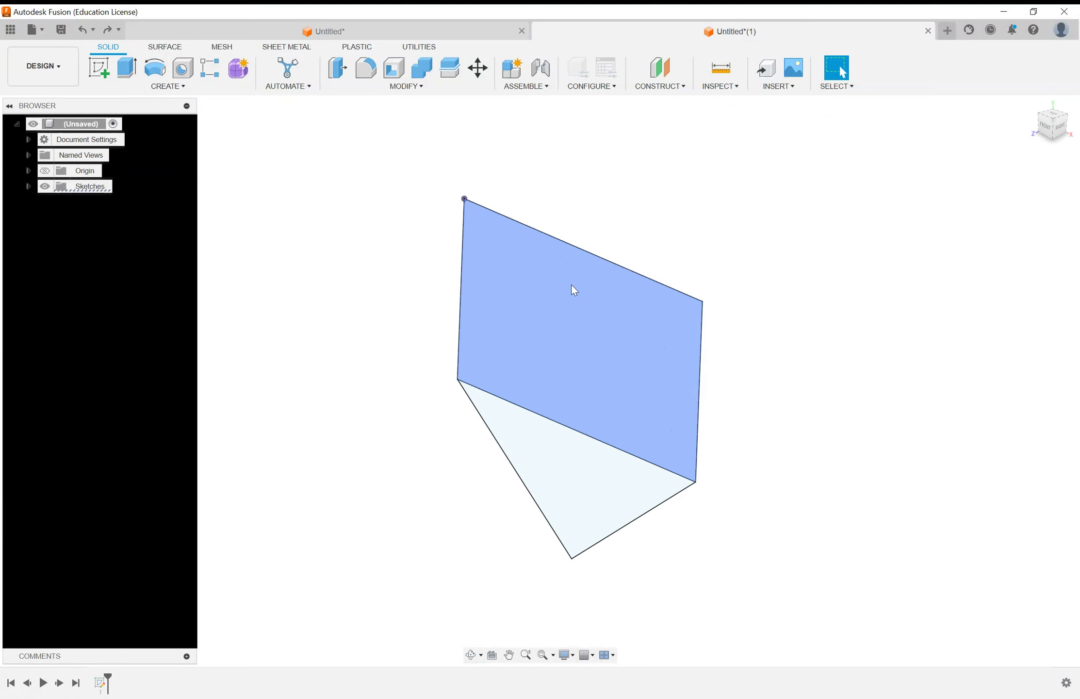
left_click(174, 86)
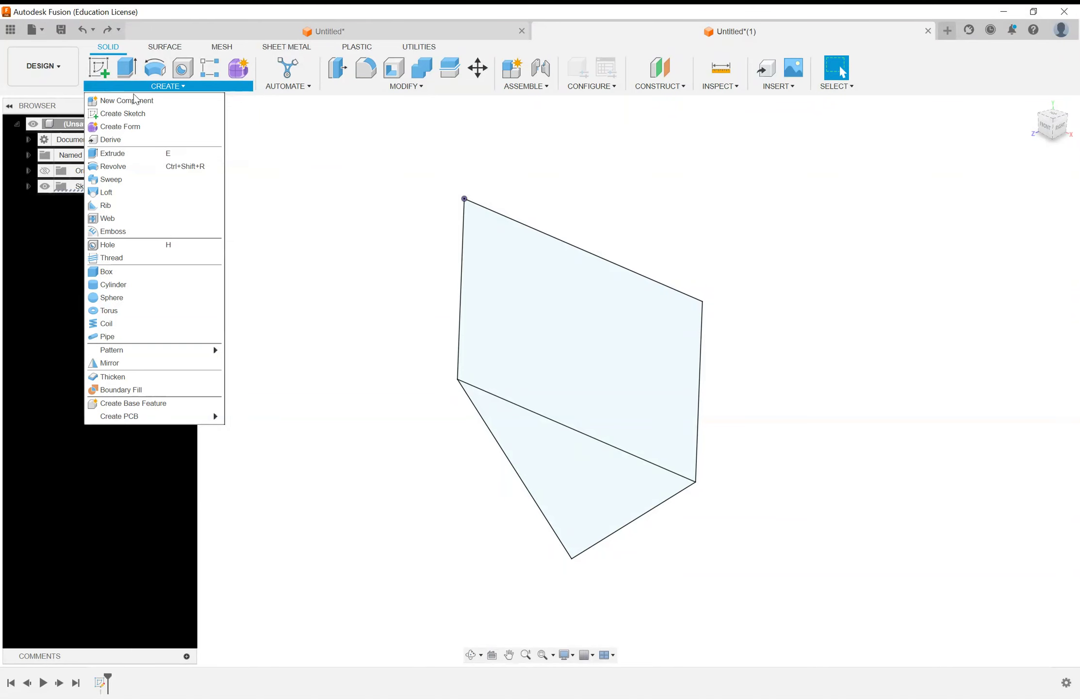
left_click(250, 161)
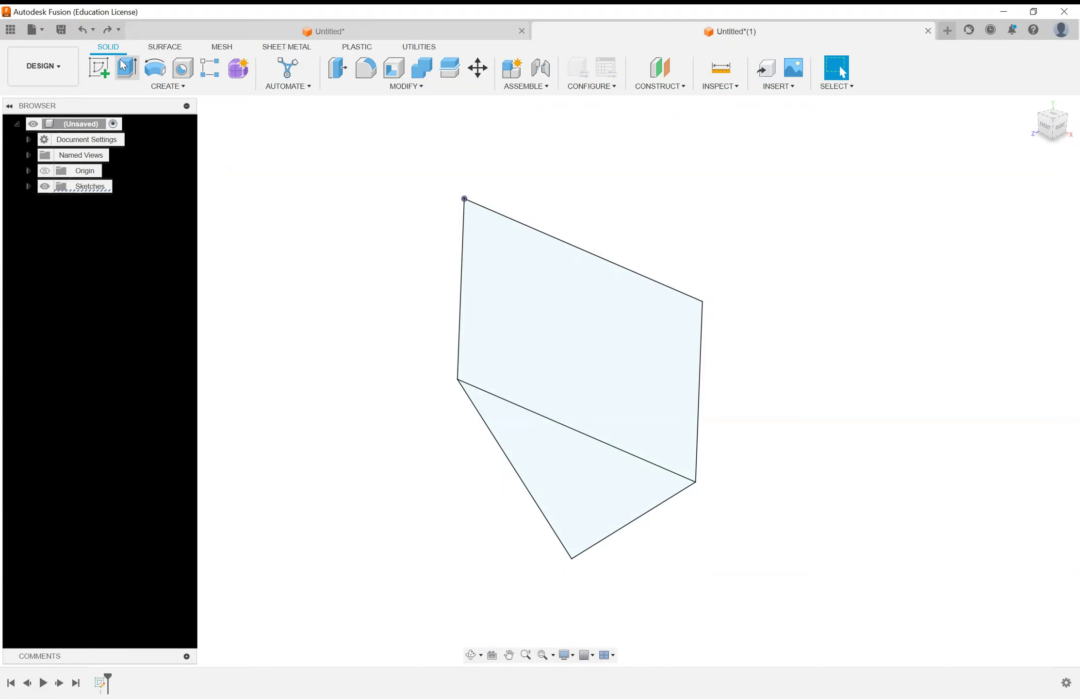
left_click(131, 70)
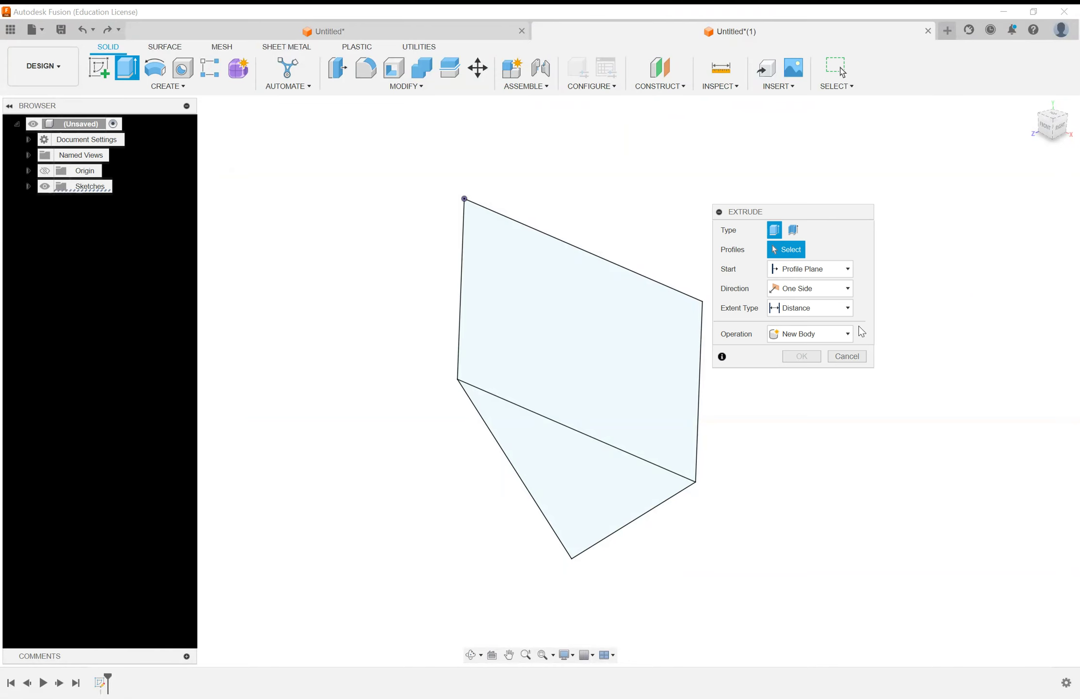
left_click_drag(834, 214, 841, 206)
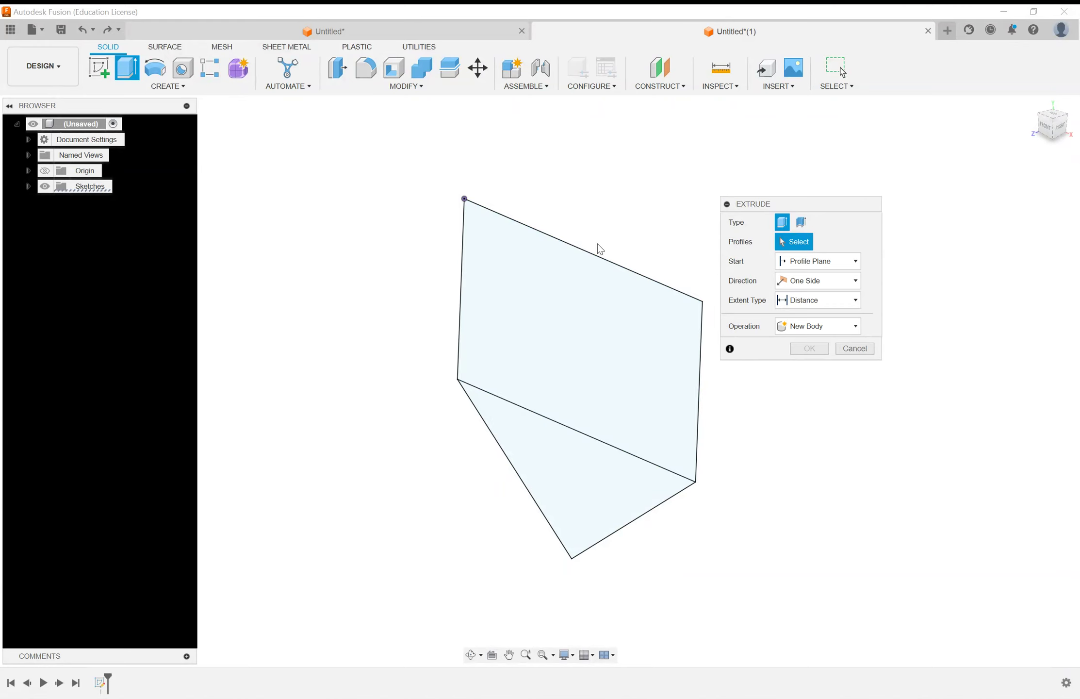
Extrude the upper four-sided profile into a box, entering a 1.0 in distance
left_click(580, 335)
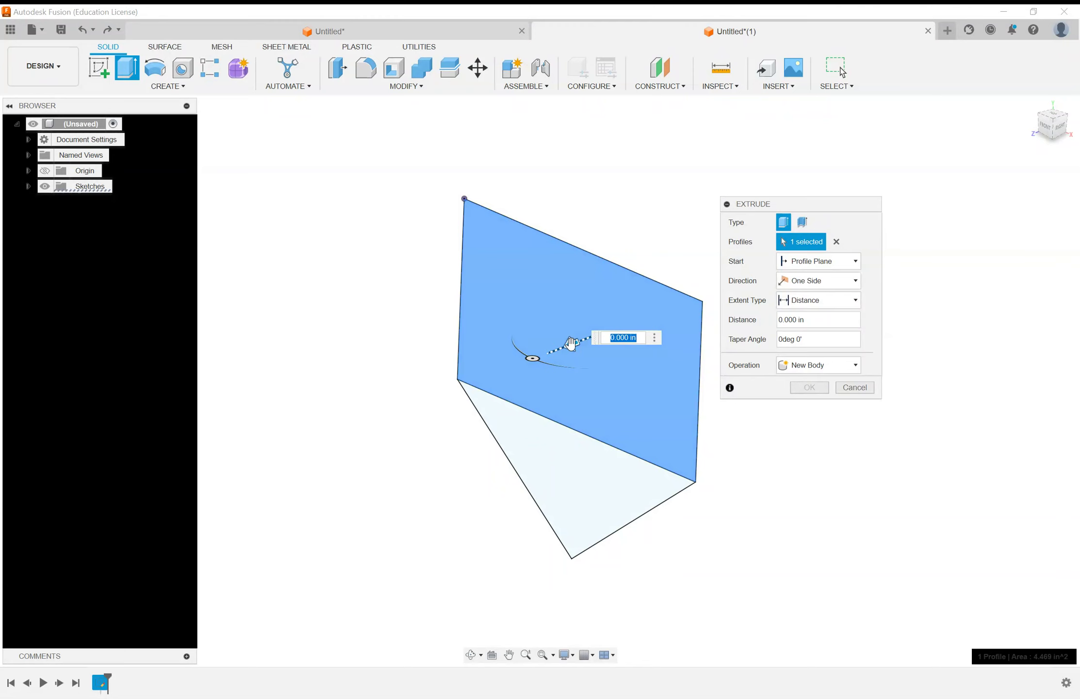
left_click_drag(571, 343, 497, 345)
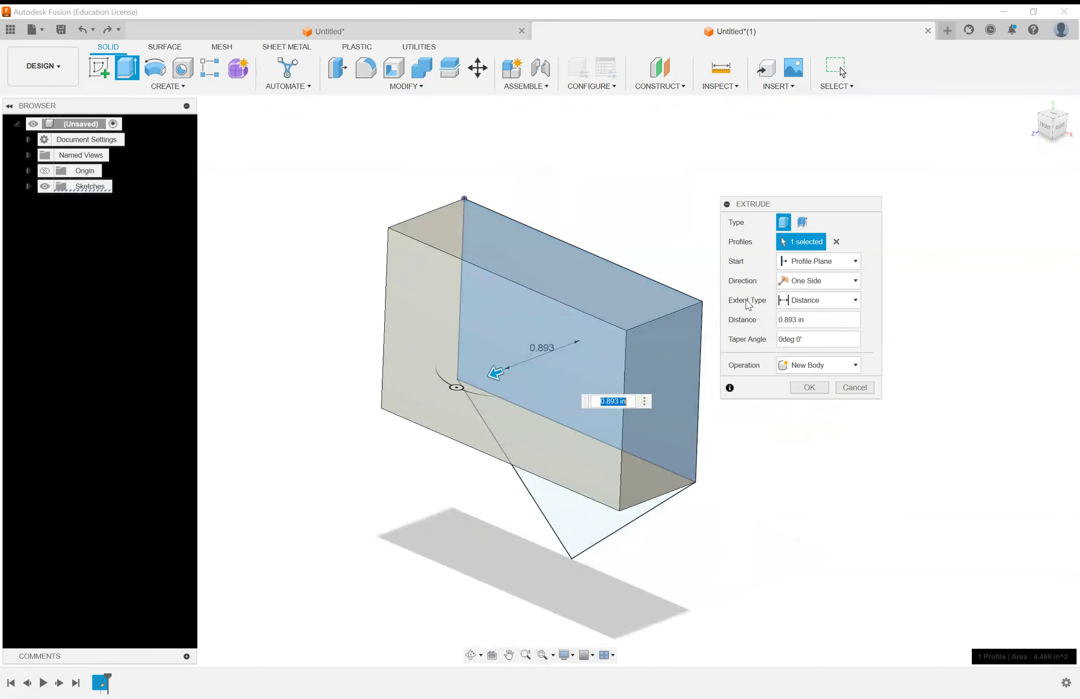
double_click(789, 319)
type("1")
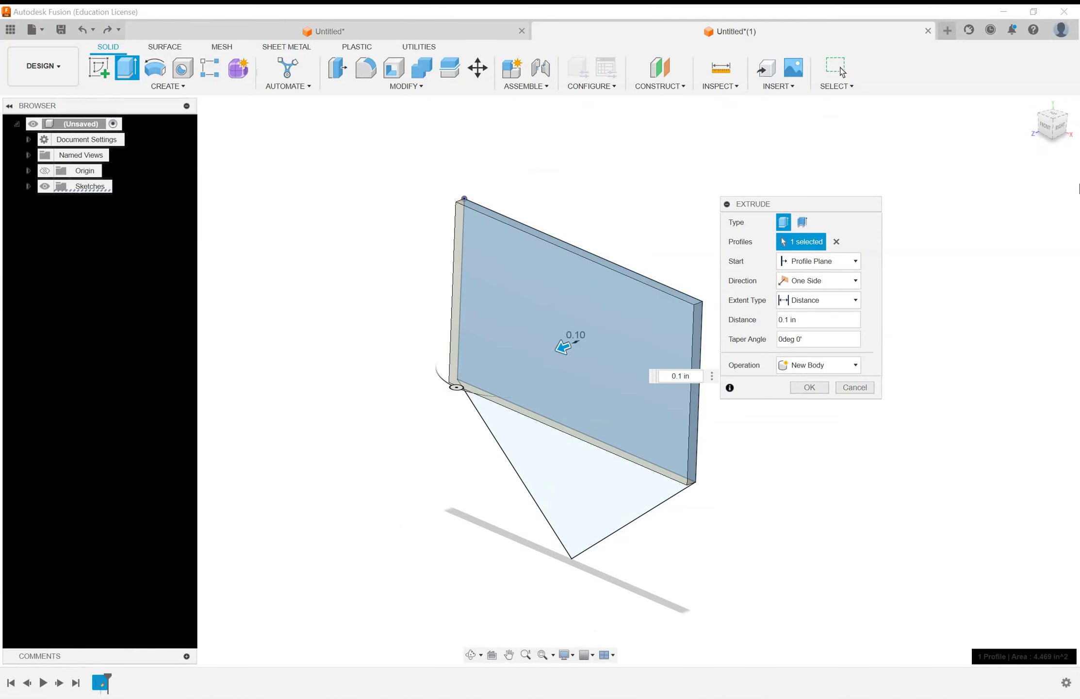
key("BackSpace")
key("BackSpace")
type("1.")
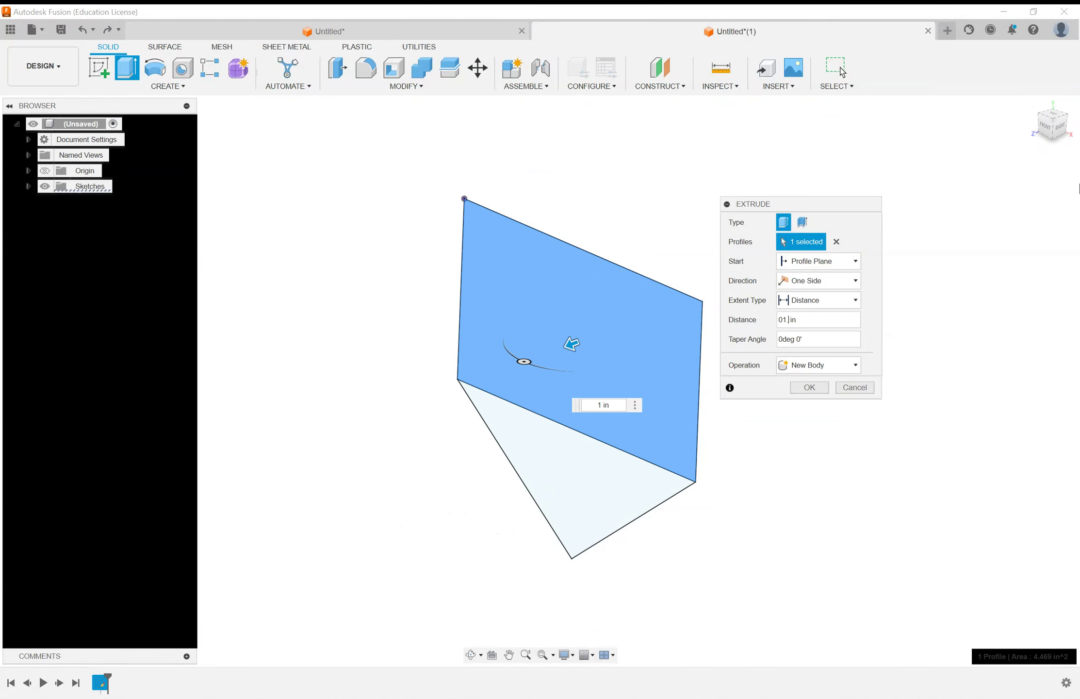
type("0")
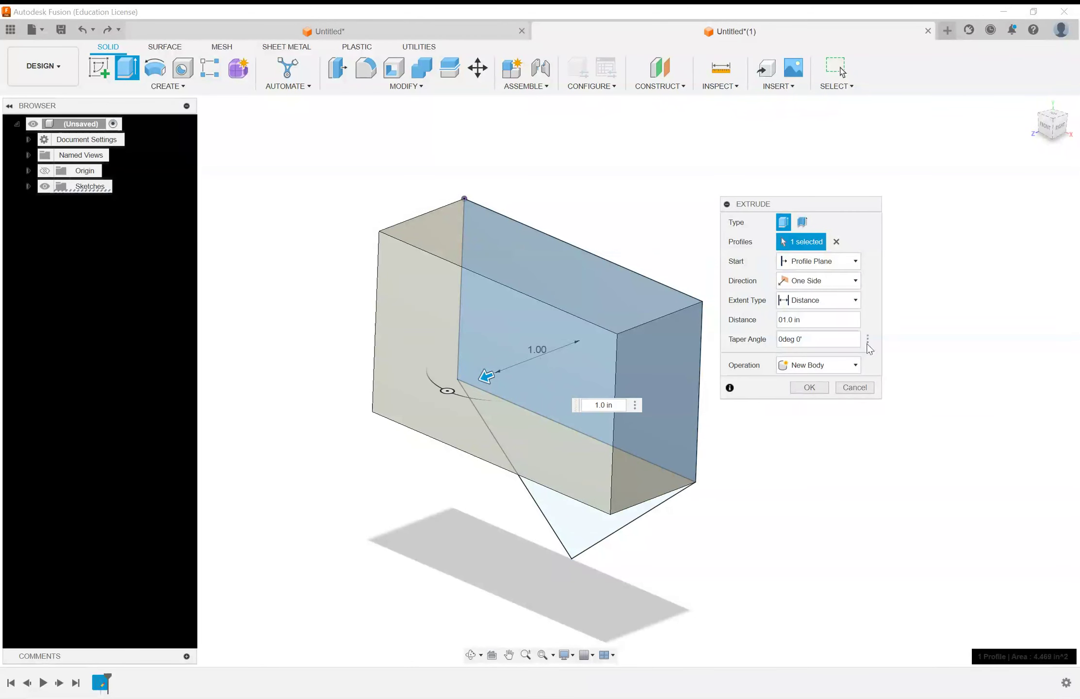
left_click(810, 338)
middle_click_drag(226, 413, 325, 367, "shift")
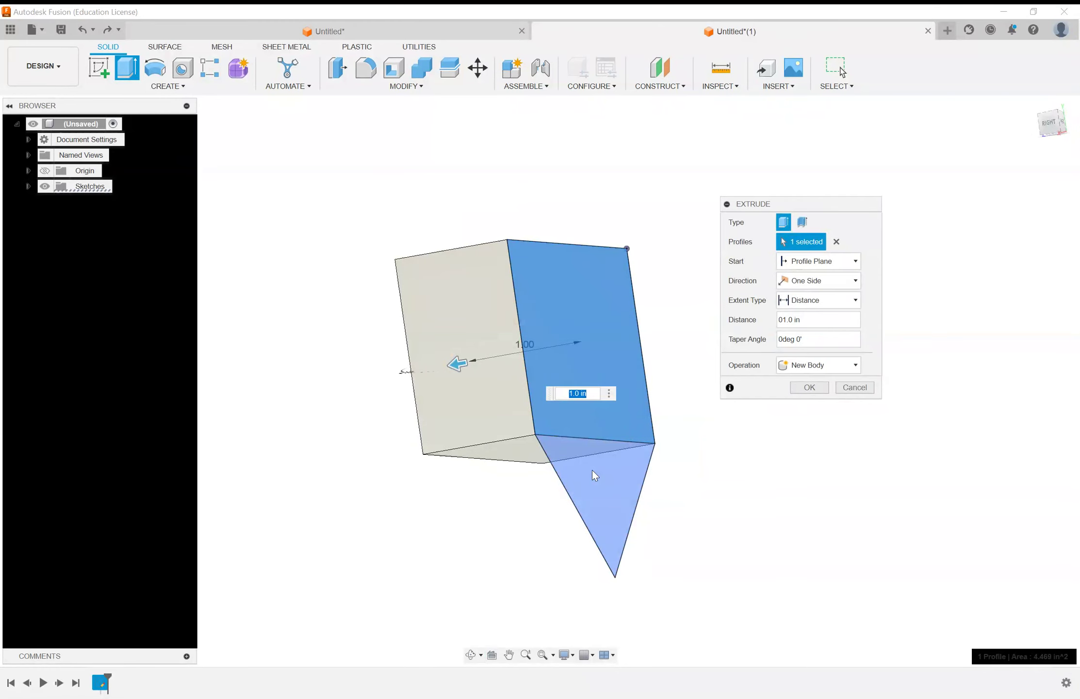
mouse_move(524, 427)
middle_mouse_down("shift")
mouse_move(632, 405)
mouse_move(586, 402)
mouse_move(483, 451)
mouse_move(535, 446)
middle_mouse_up("shift")
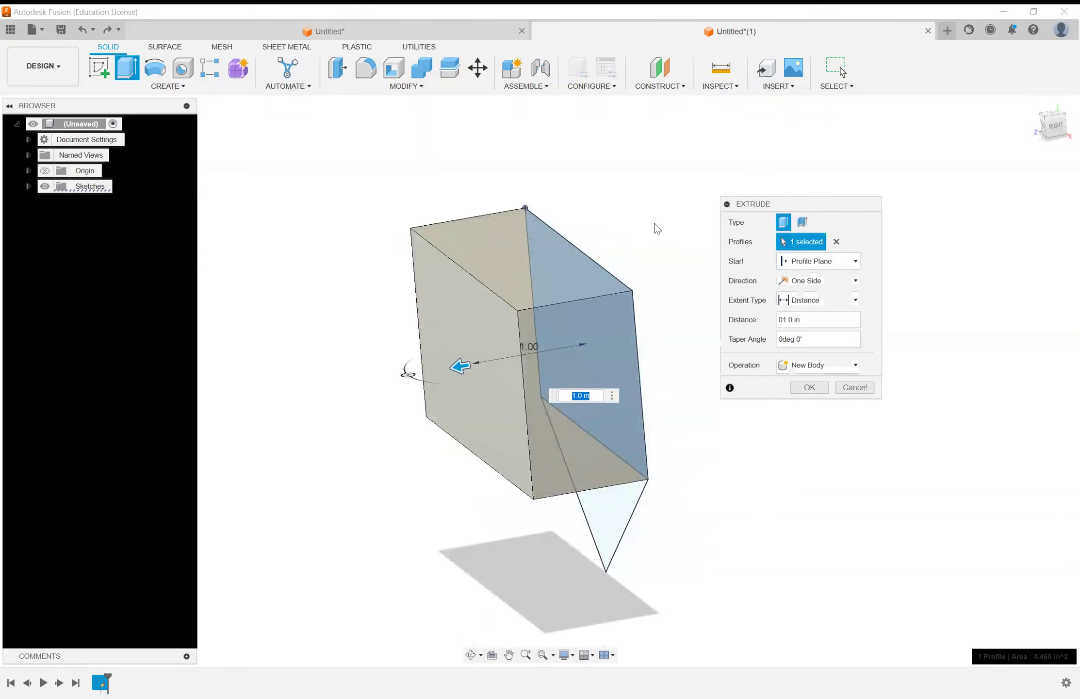
left_click(855, 282)
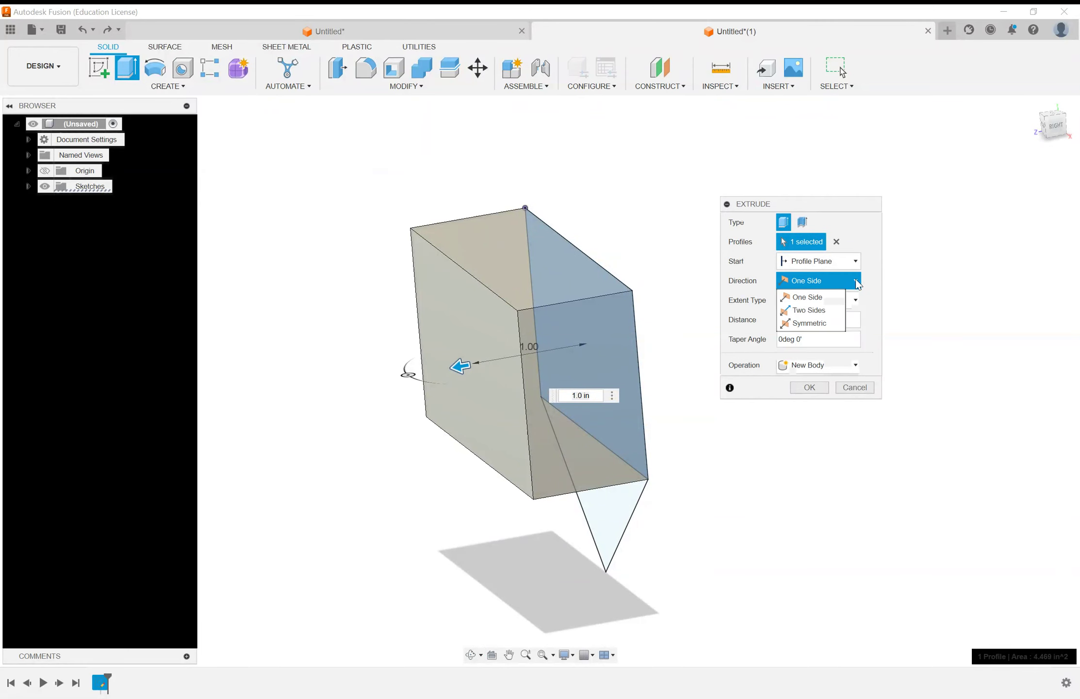
left_click(832, 312)
scroll(386, 358, "down", 2)
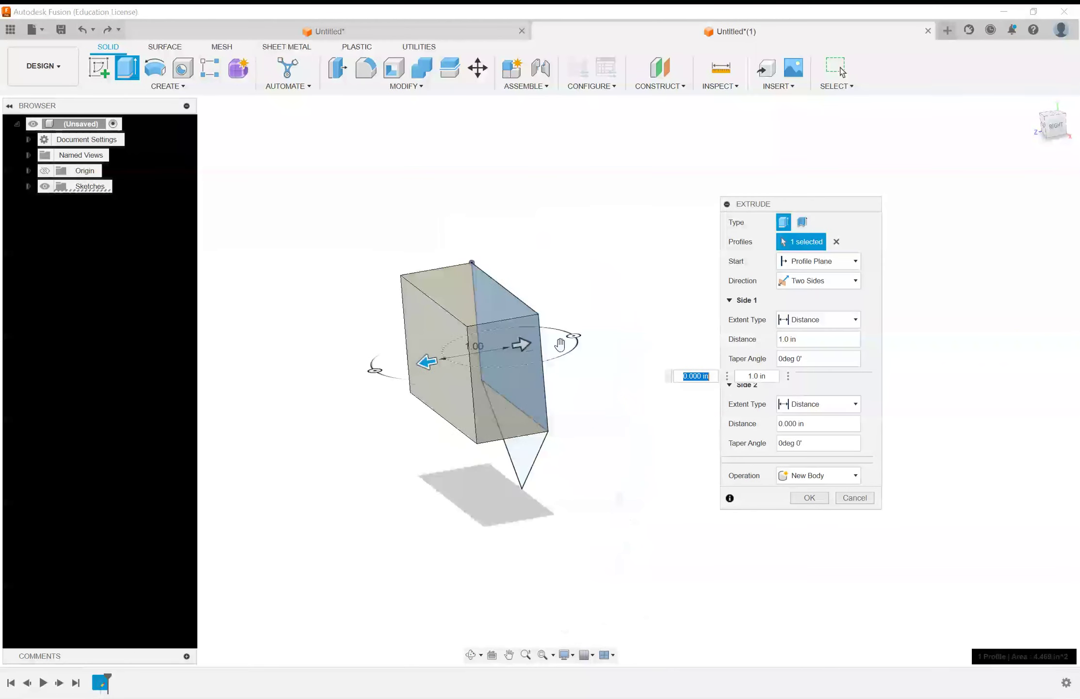
left_click_drag(521, 344, 701, 310)
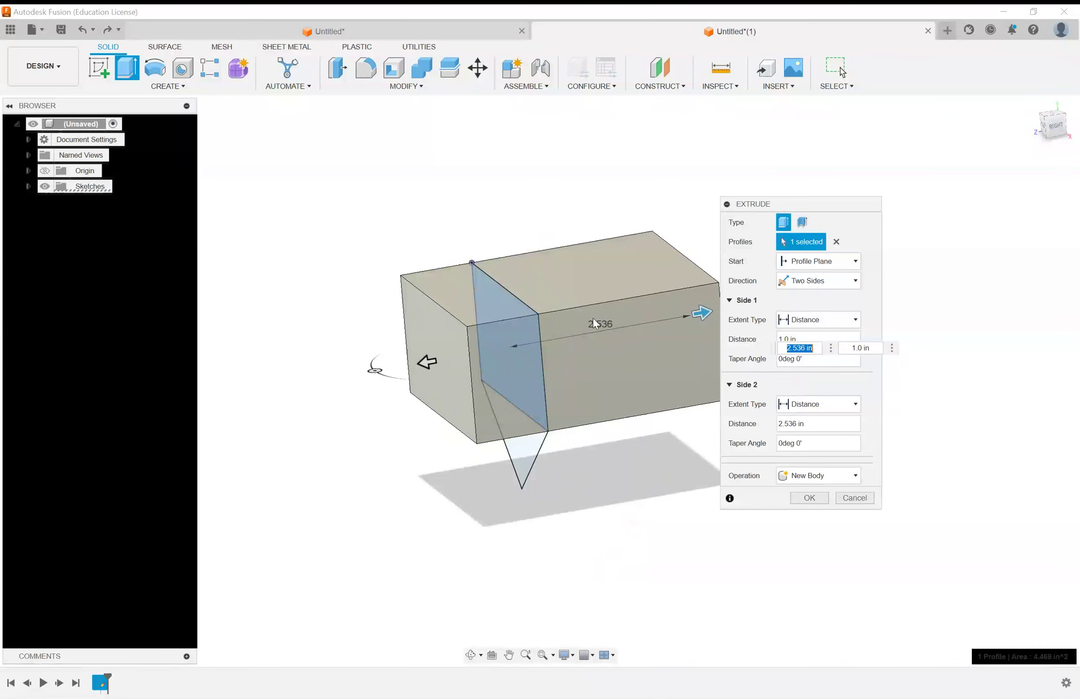
middle_click_drag(593, 318, 574, 326, "shift")
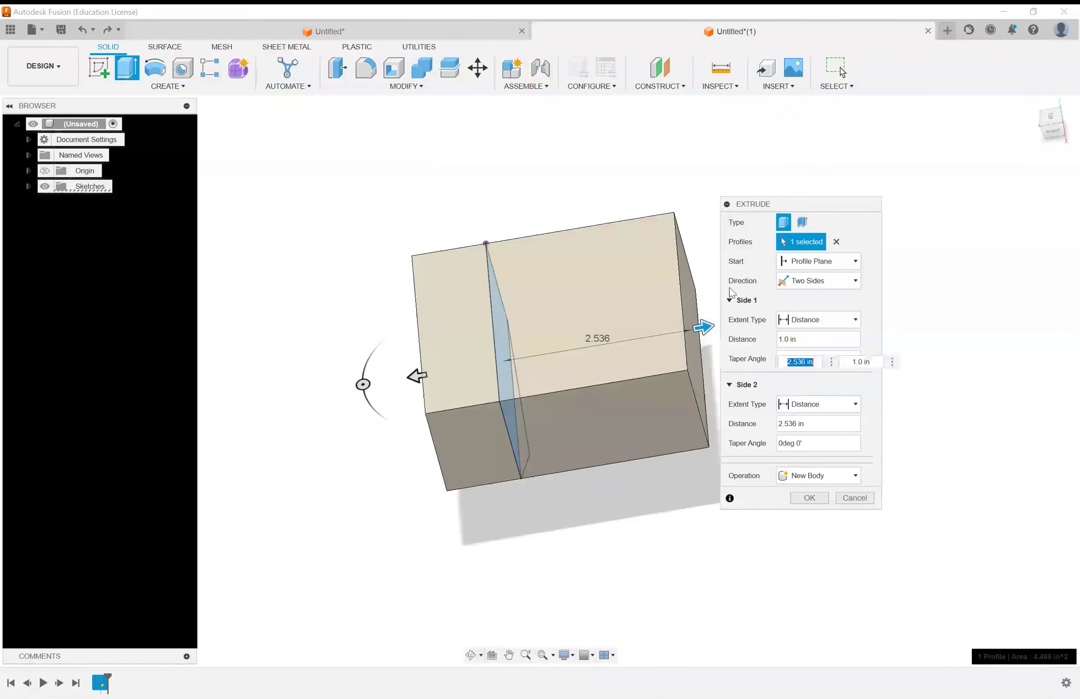
left_click(842, 282)
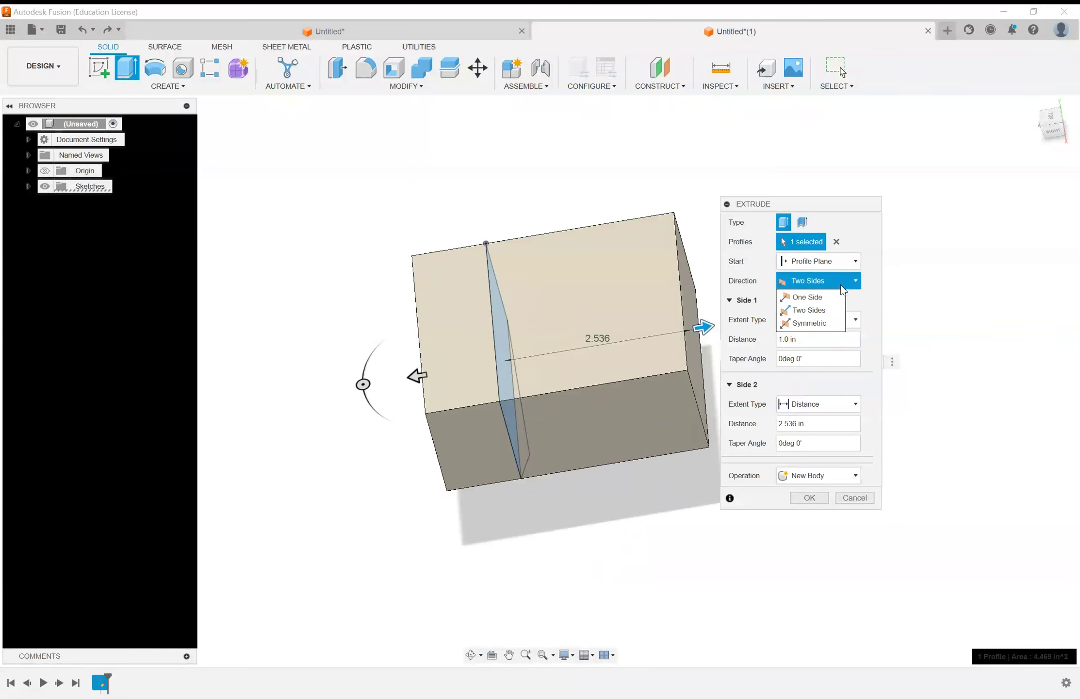
left_click(808, 322)
middle_click_drag(675, 297, 678, 261, "shift")
middle_click_drag(525, 334, 503, 342, "shift")
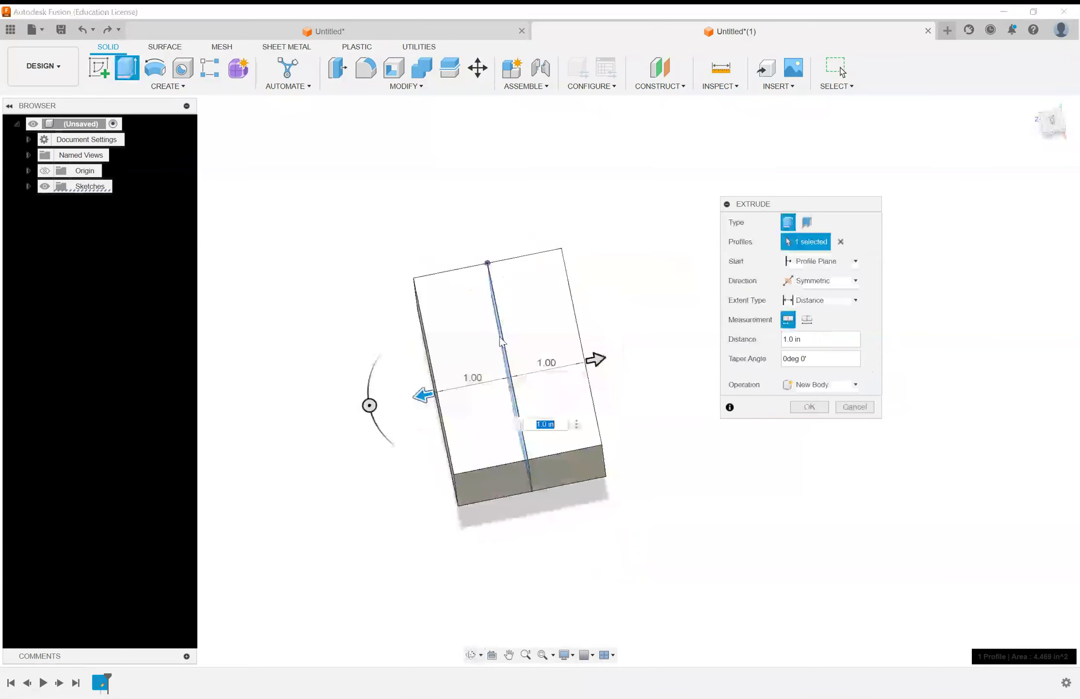
left_click(573, 423)
middle_click_drag(626, 354, 671, 252, "shift")
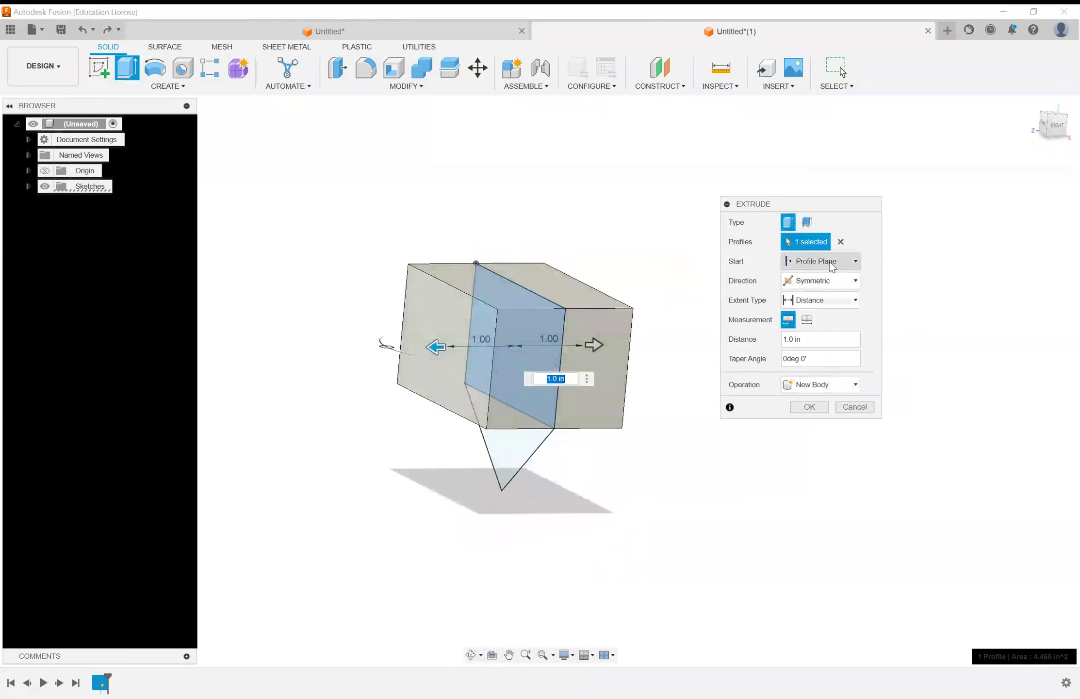
left_click(832, 279)
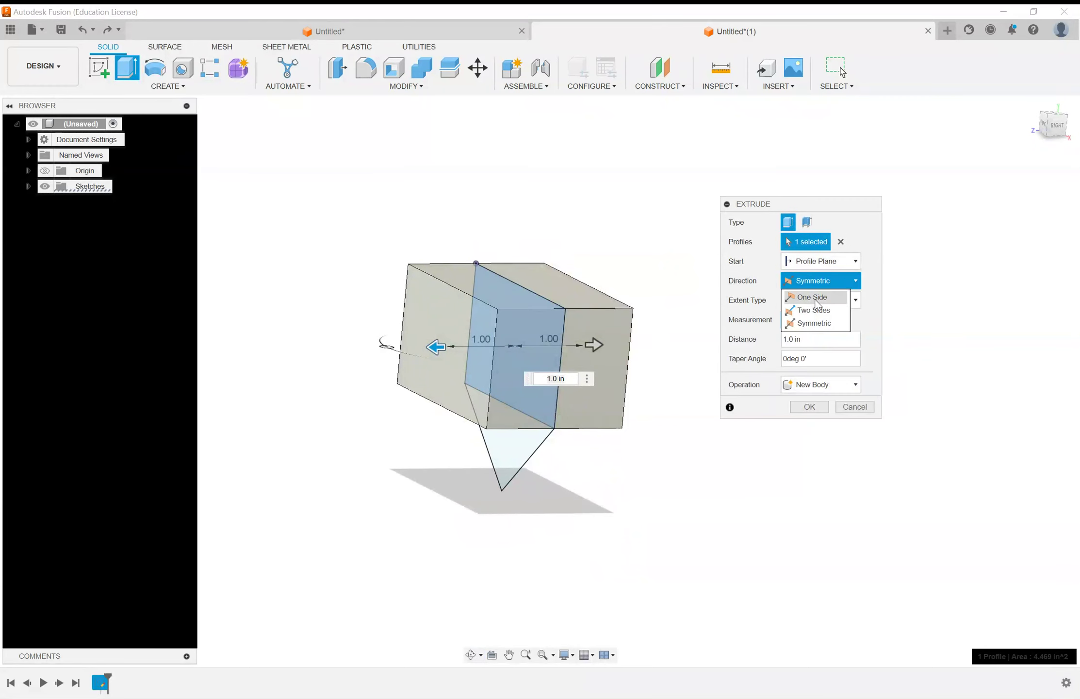
left_click(809, 291)
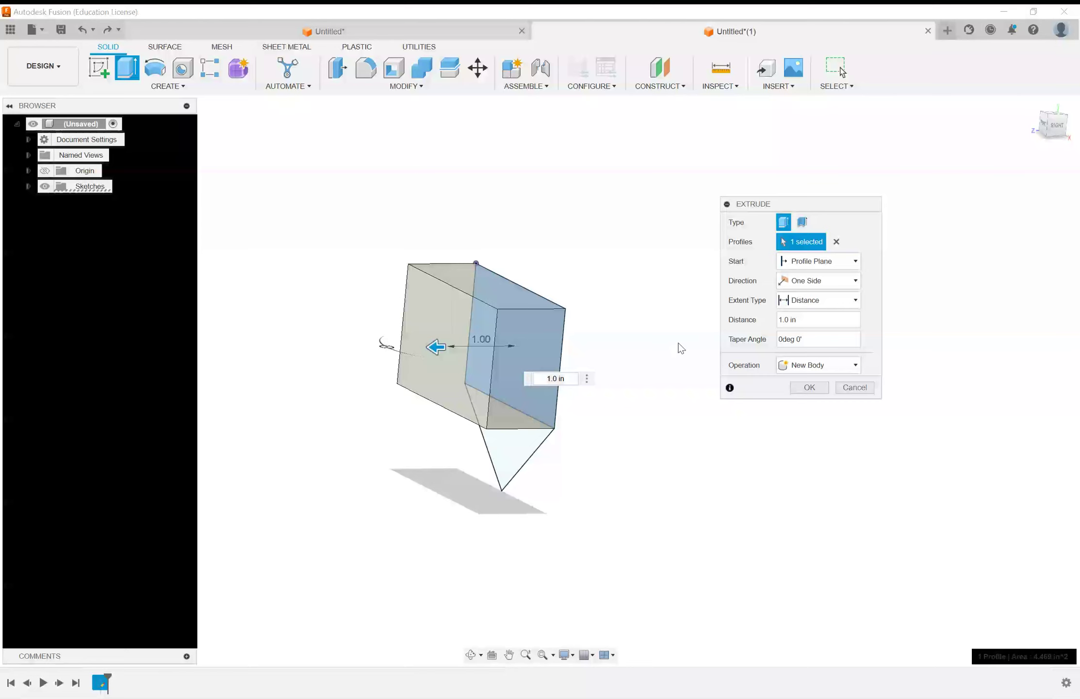
Add the triangular profile, extrude both 1.0 in as a new body, and inspect the block
left_click(544, 440)
middle_click_drag(544, 440, 615, 487, "shift")
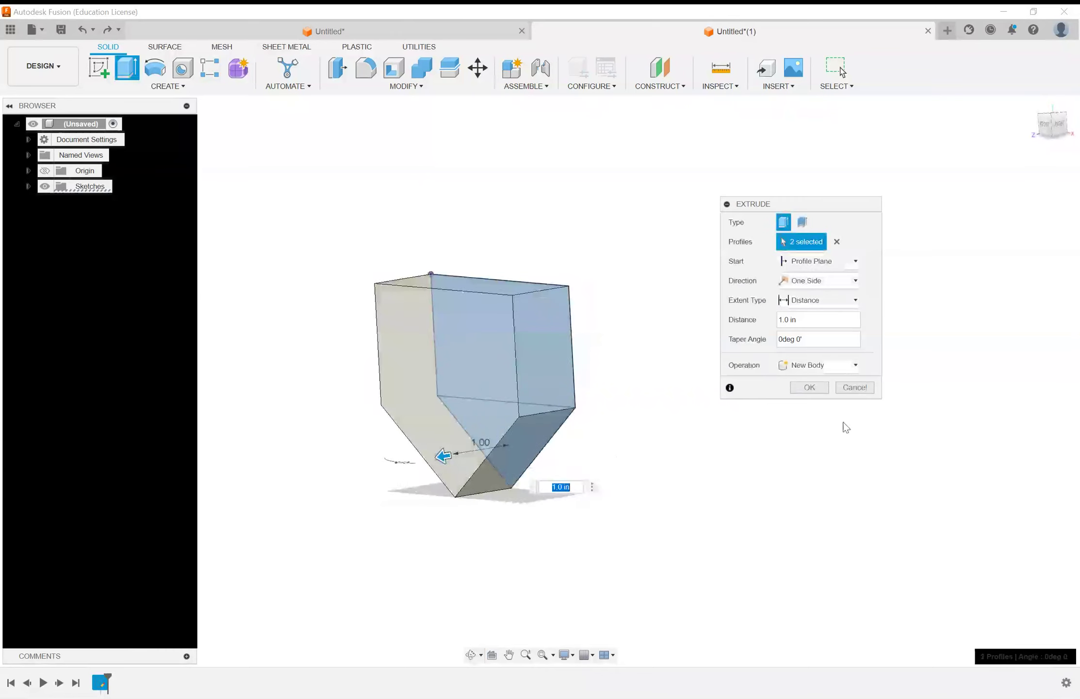
left_click(809, 388)
middle_click_drag(820, 398, 750, 409, "shift")
key("Escape")
left_click(514, 363)
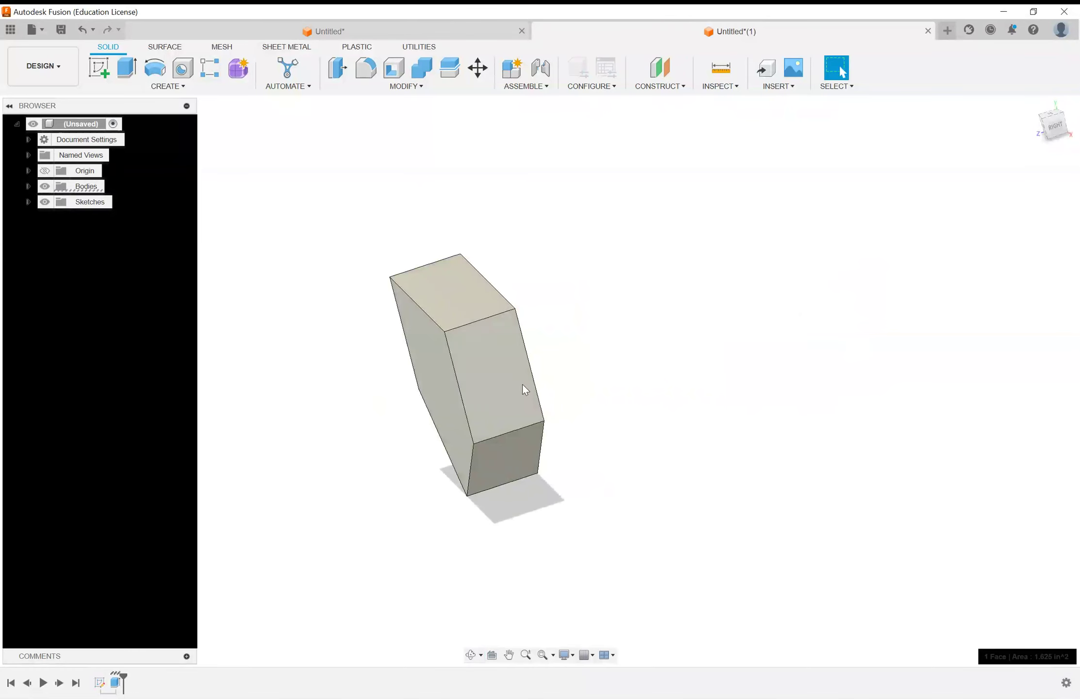
middle_click_drag(524, 465, 723, 332, "shift")
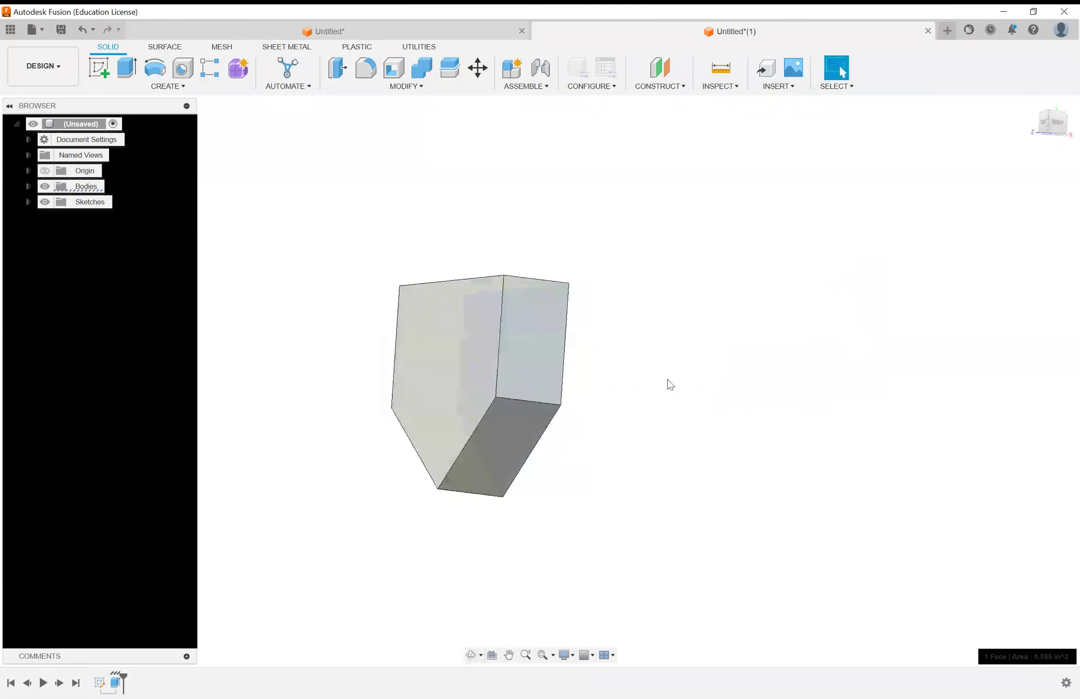
middle_click_drag(670, 384, 663, 352, "shift")
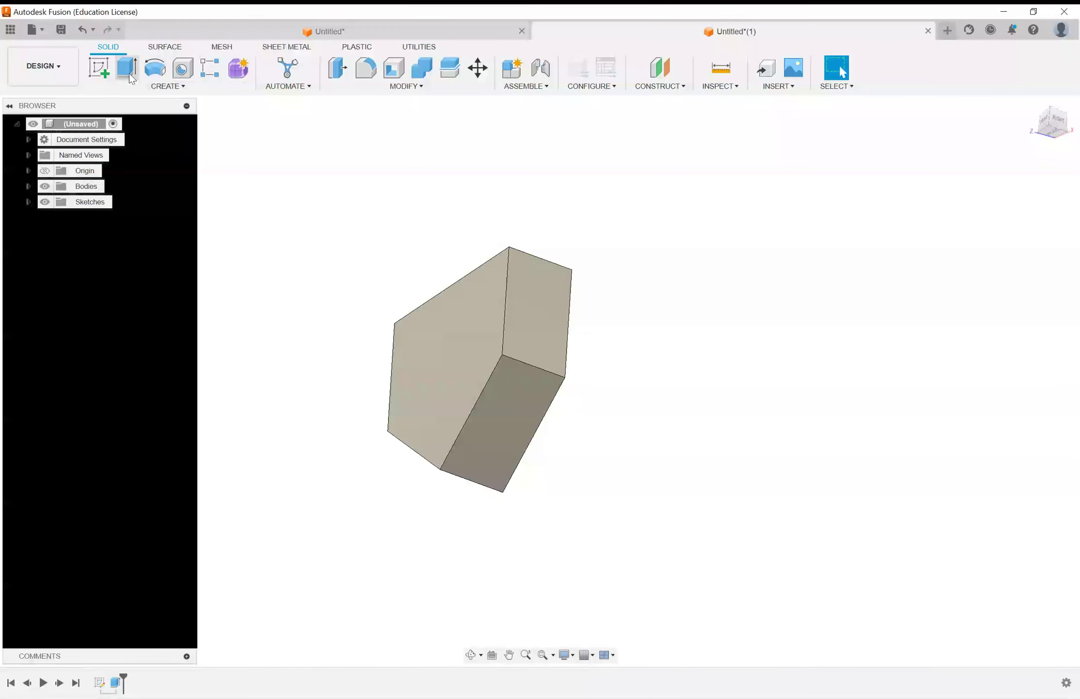
Start a sketch on the block's angled end face and draw a circle on it
left_click(100, 68)
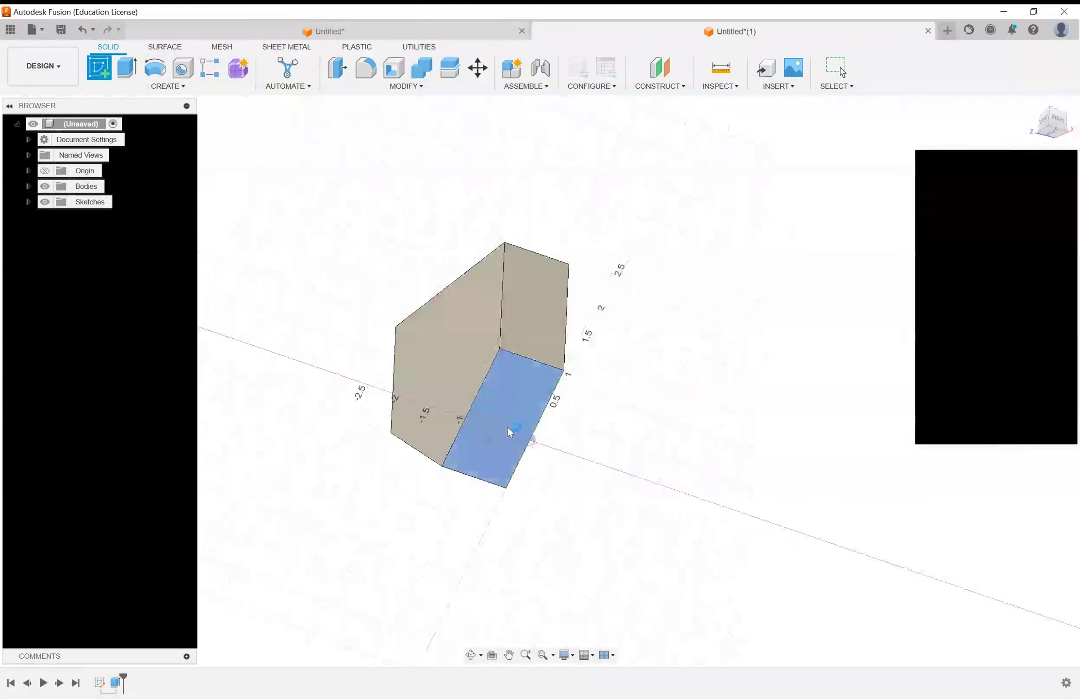
left_click(507, 427)
key("c")
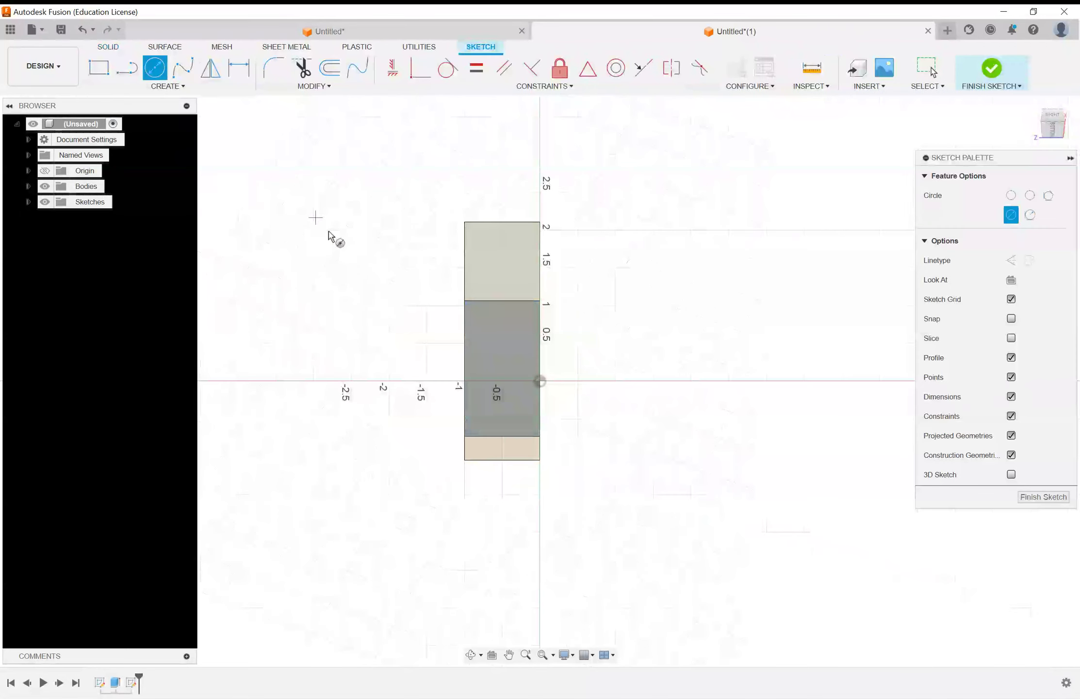
left_click(503, 370)
left_click(522, 393)
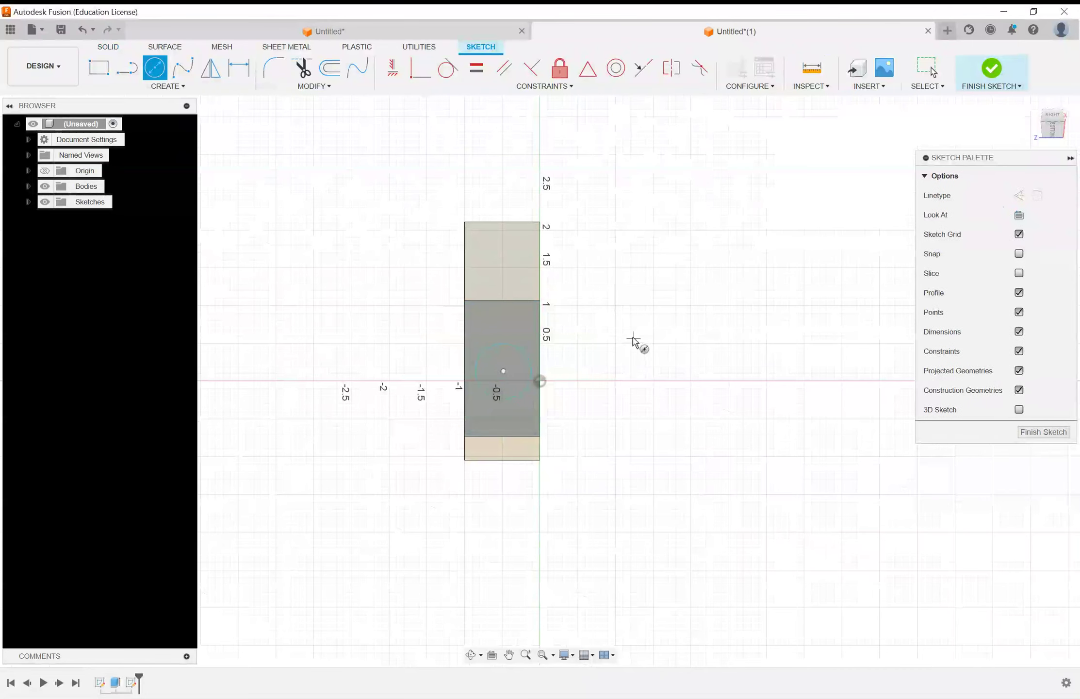
Dimension the circle's diameter to 0.70
key("d")
left_click(528, 358)
left_click(621, 313)
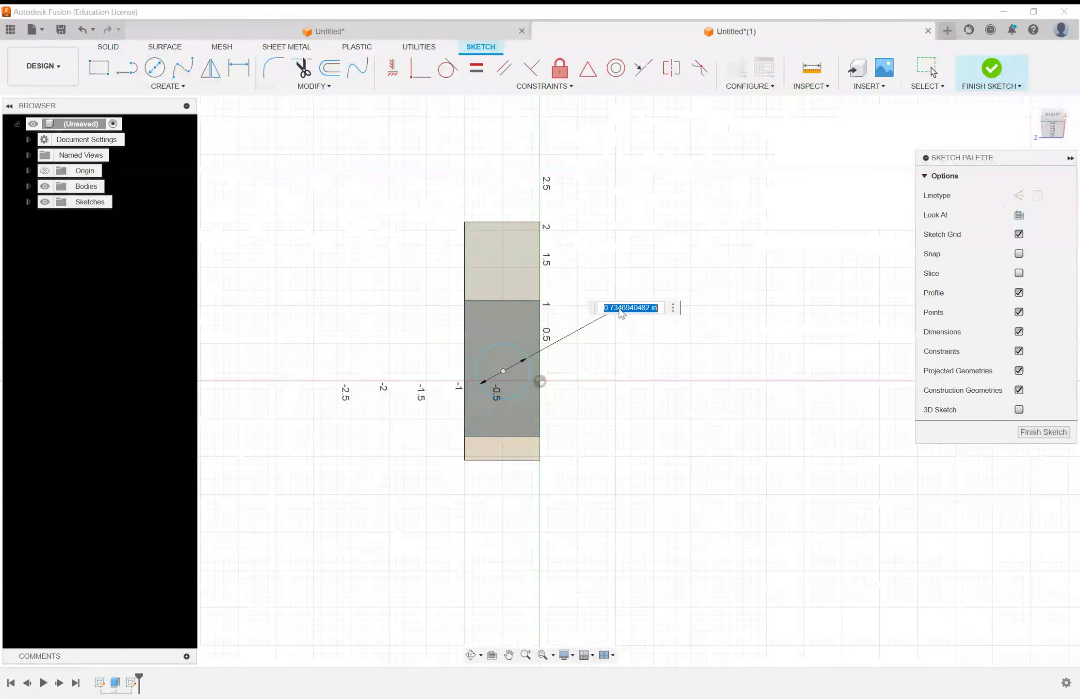
type(".7")
key("Return")
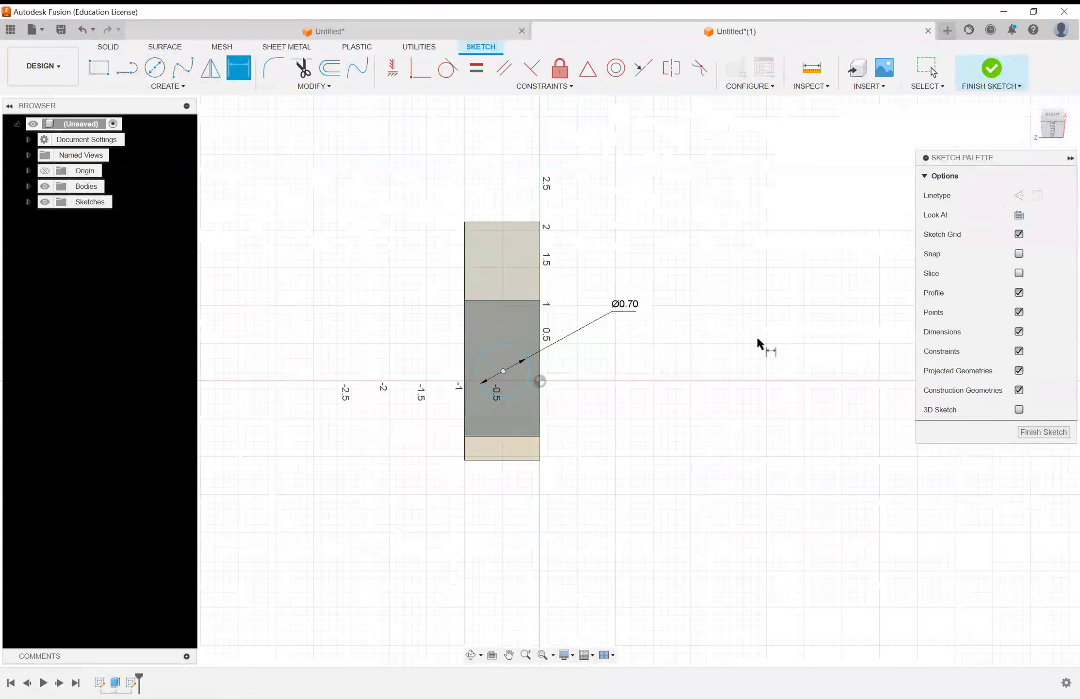
Locate the circle 0.50 and 0.25 from the origin, then finish the sketch
left_click(540, 381)
left_click(514, 340)
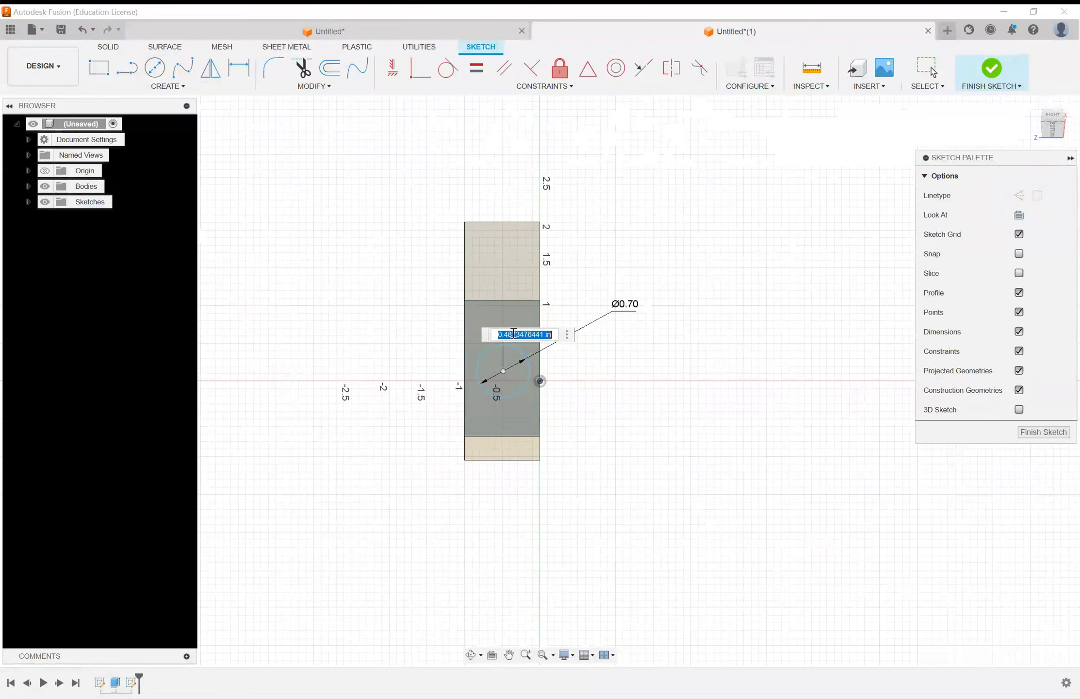
type(".5")
key("Return")
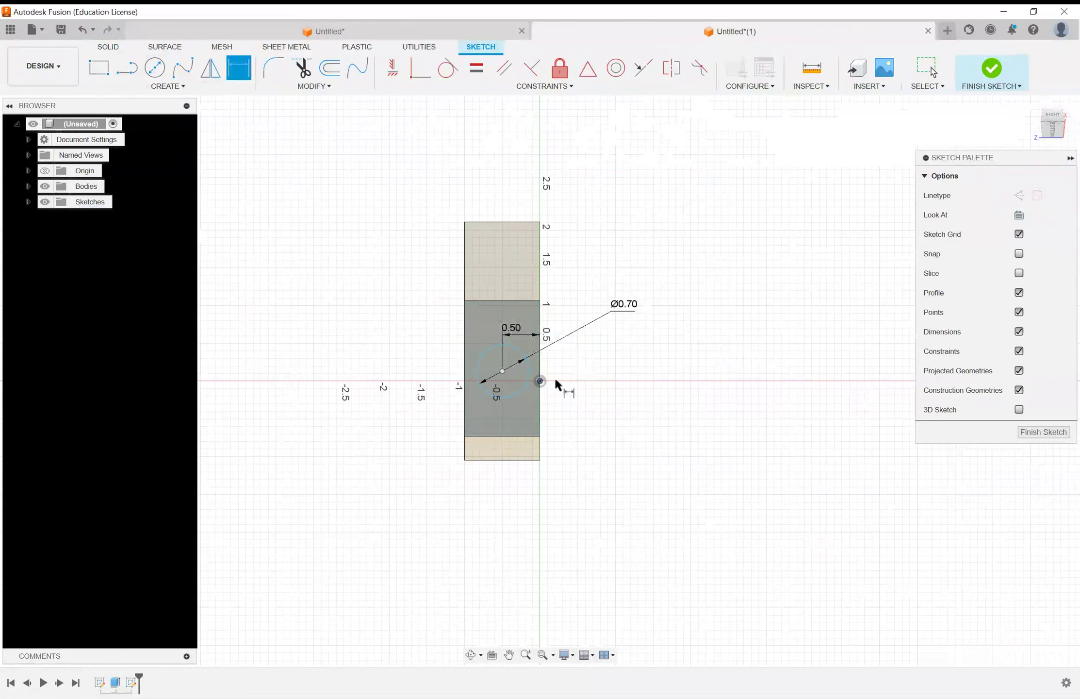
left_click(540, 381)
left_click(502, 370)
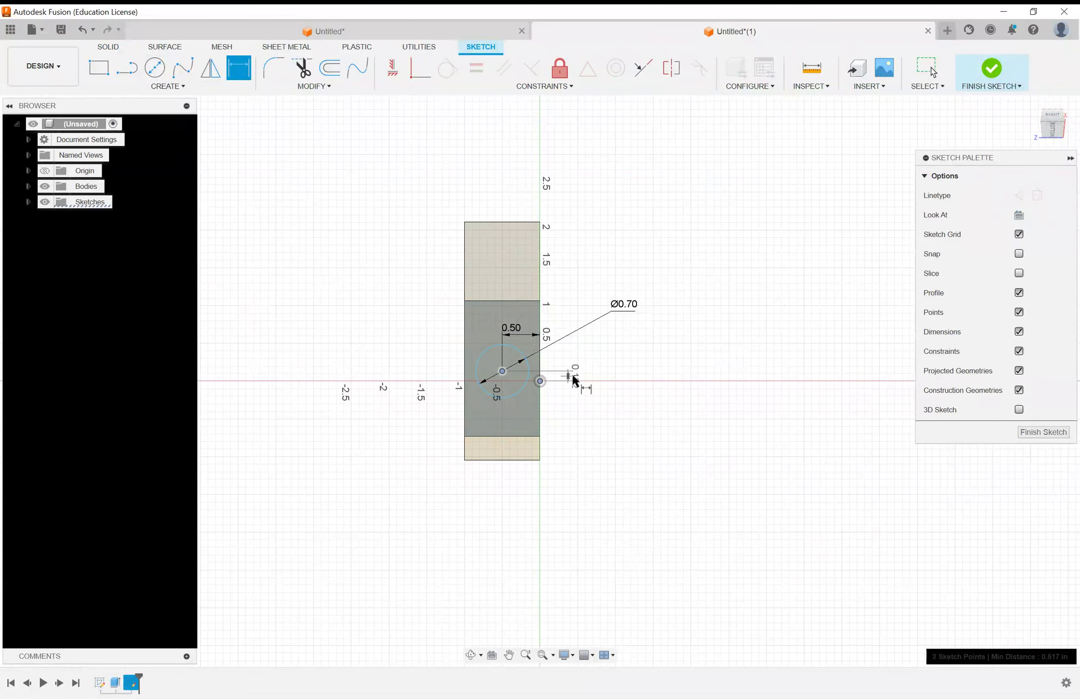
left_click(601, 374)
type(".25")
key("Return")
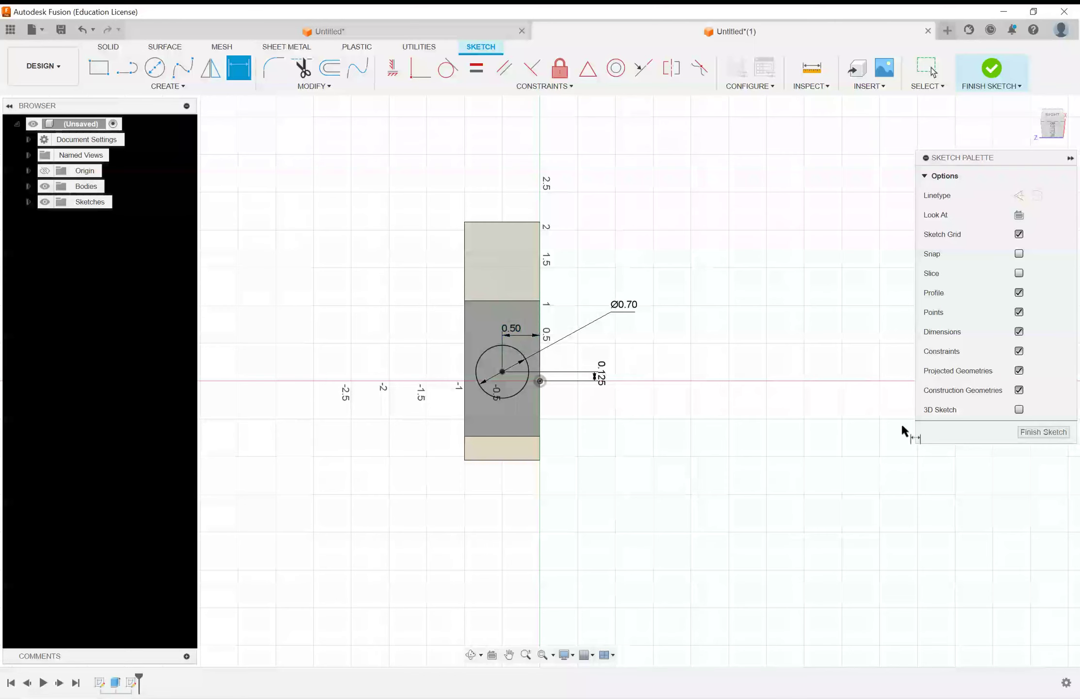
left_click(1043, 431)
mouse_move(745, 424)
middle_mouse_down("shift")
mouse_move(579, 393)
mouse_move(618, 402)
mouse_move(563, 409)
middle_mouse_up("shift")
Extrude the 0.70 circle back into the block as a 4.511 in deep cut
left_click(512, 408)
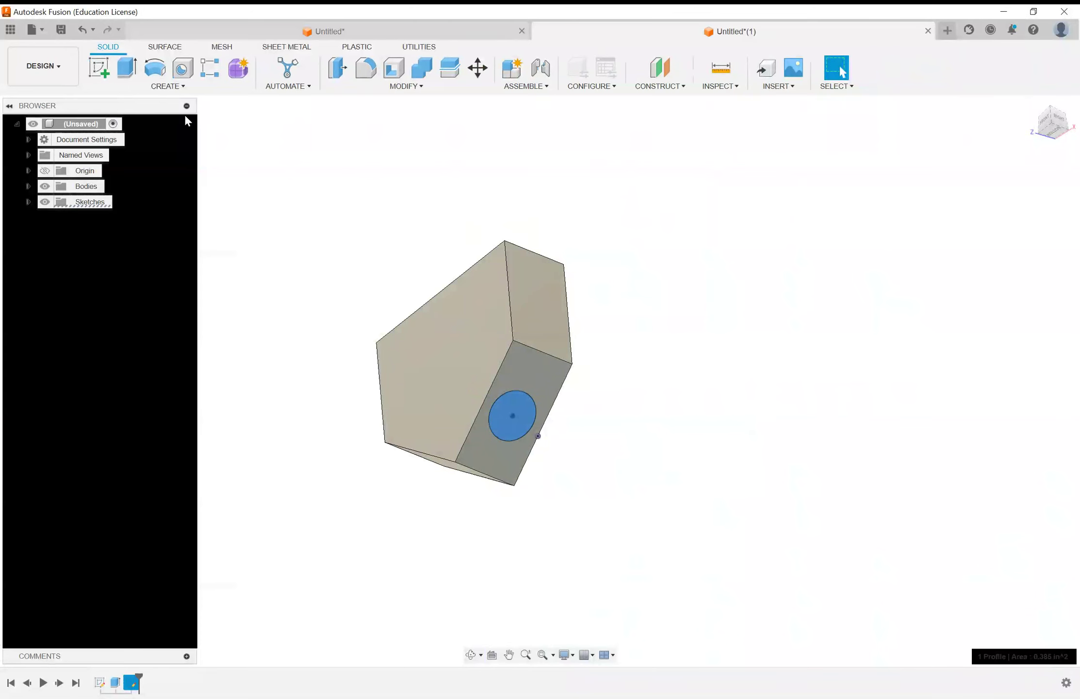
left_click(124, 70)
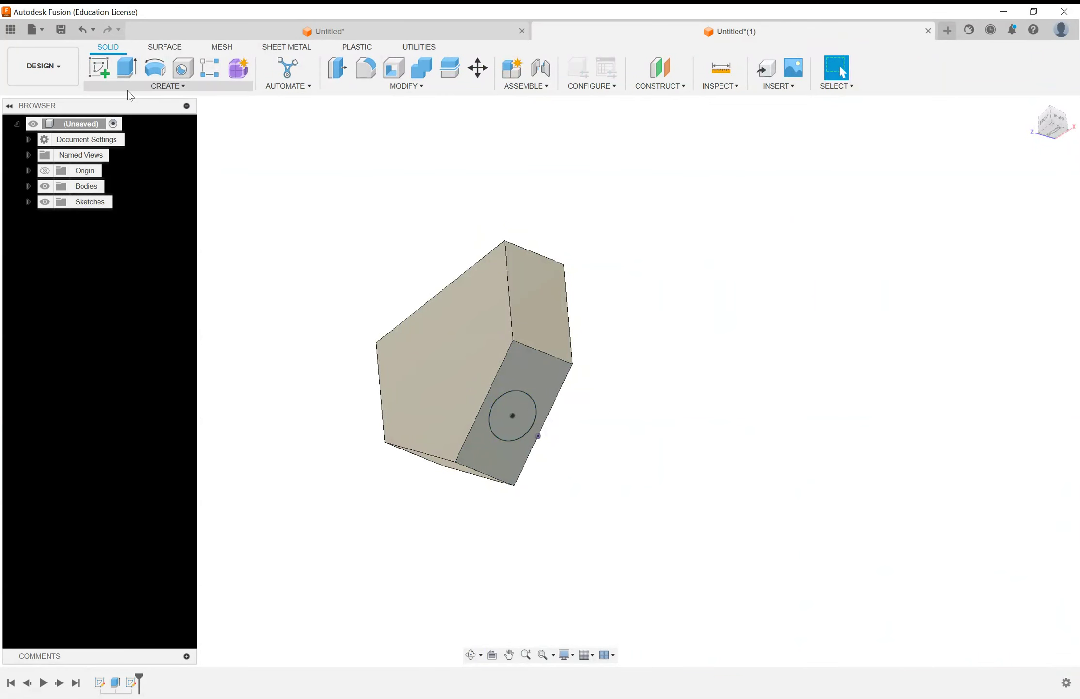
left_click(518, 410)
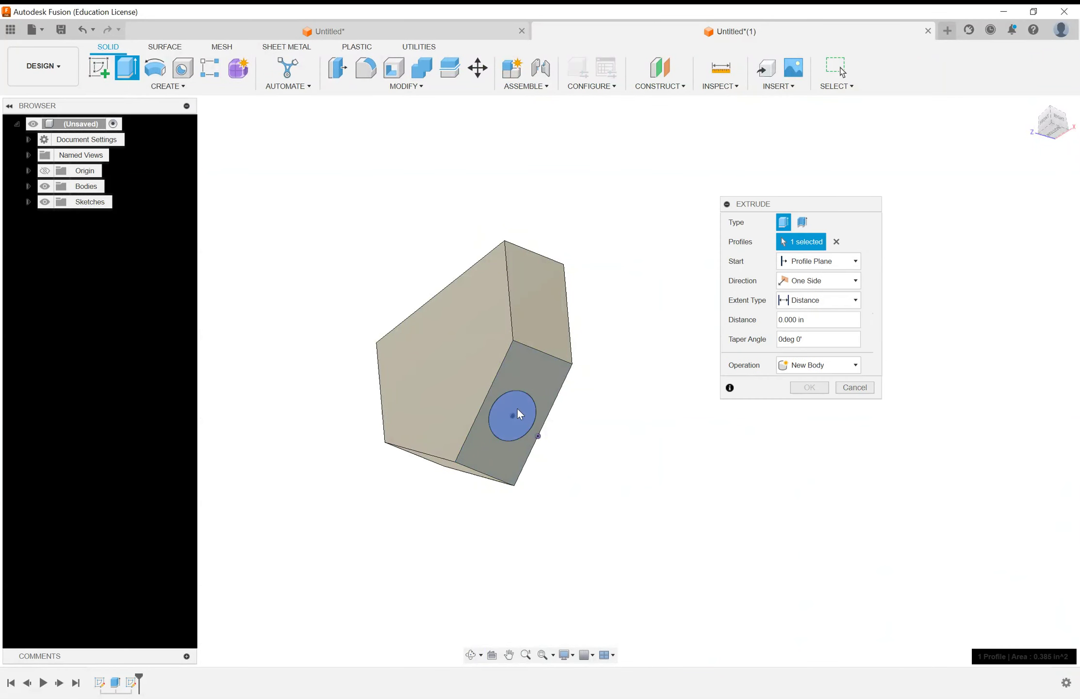
left_click_drag(519, 420, 587, 455)
middle_click_drag(711, 490, 780, 491, "shift")
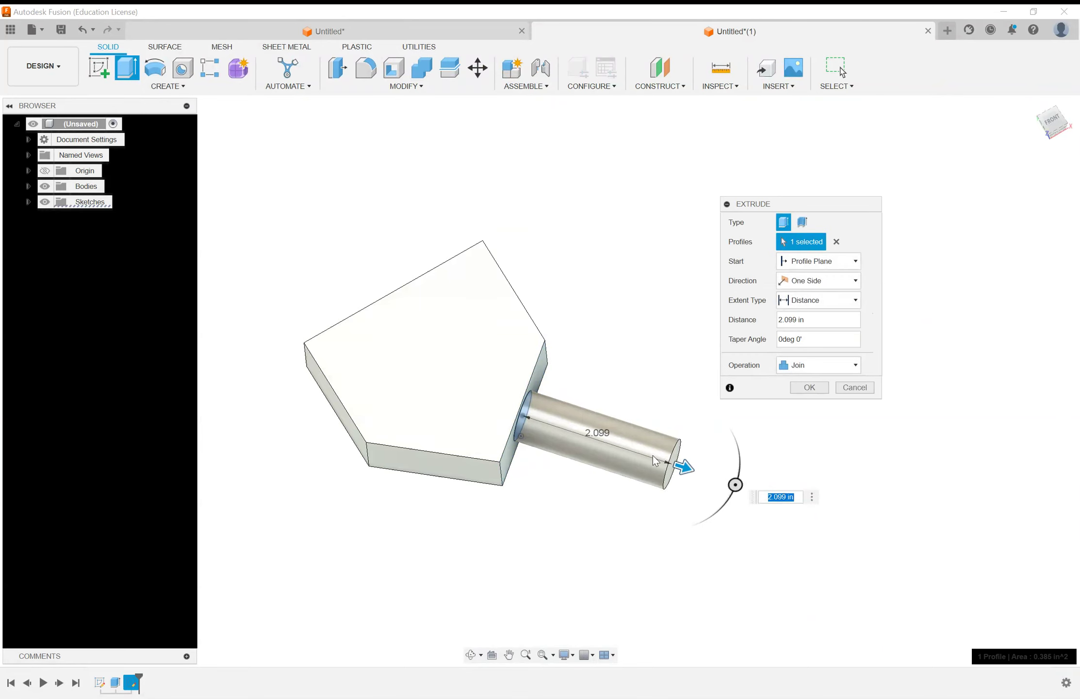
middle_click_drag(652, 454, 539, 465, "shift")
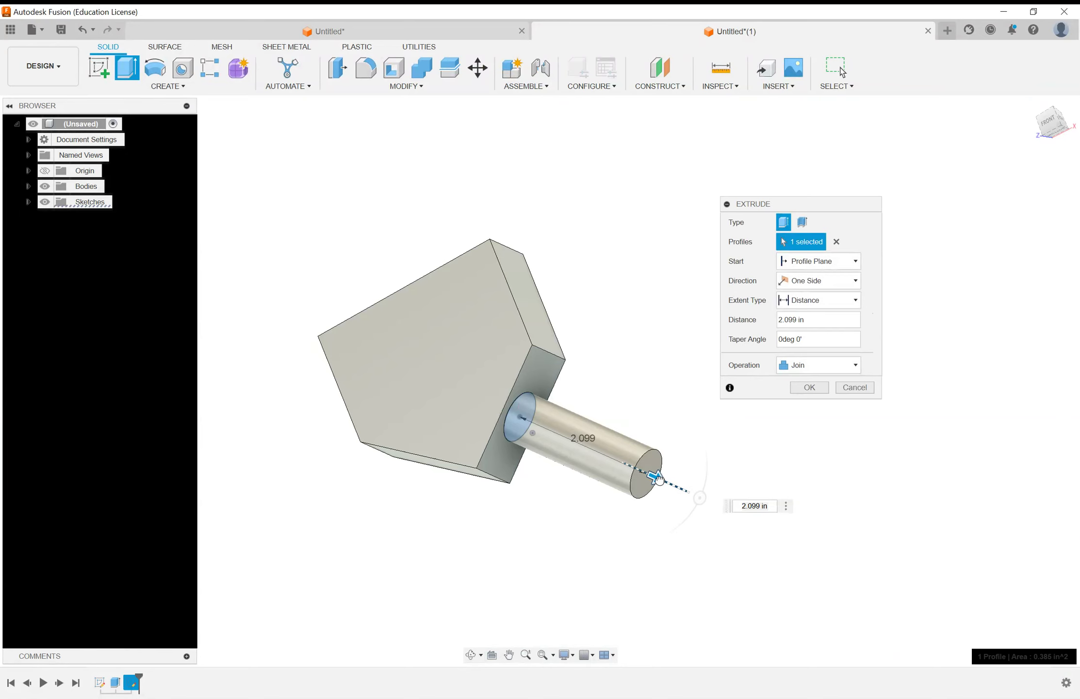
left_click_drag(659, 479, 236, 291)
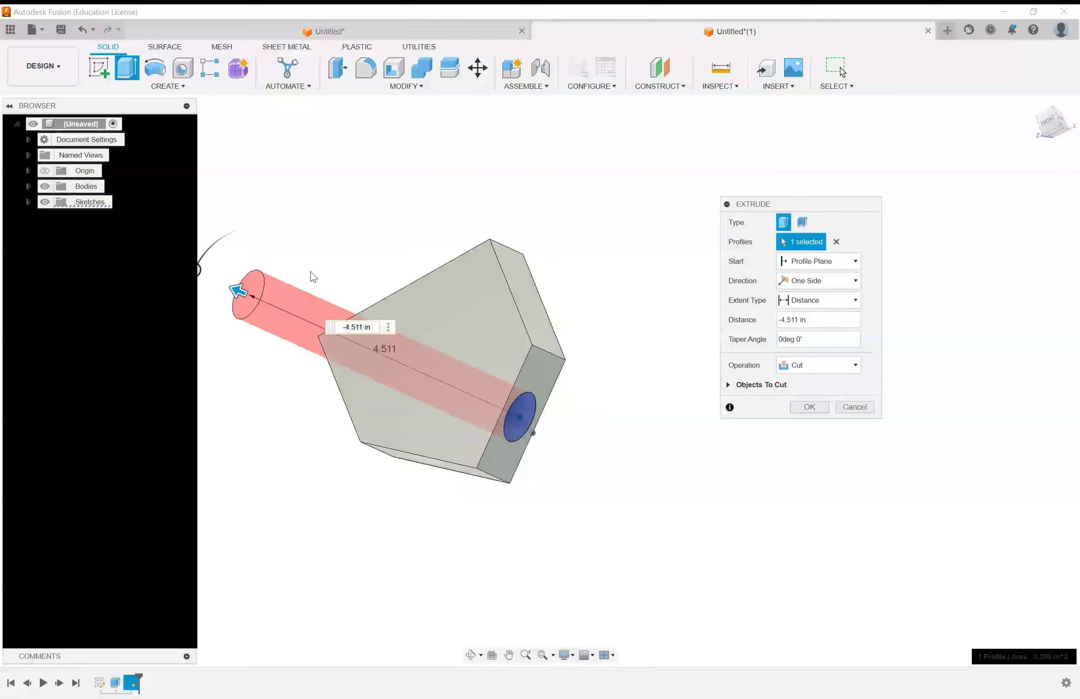
middle_click_drag(235, 290, 490, 342, "shift")
left_click(812, 406)
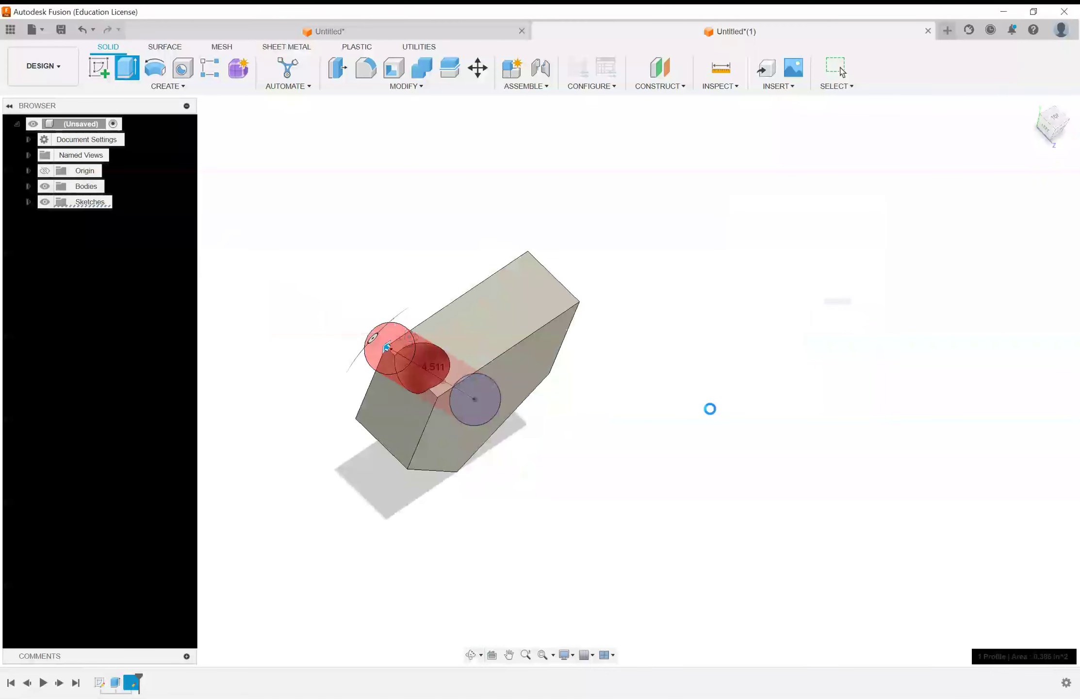
middle_click_drag(694, 427, 543, 342, "shift")
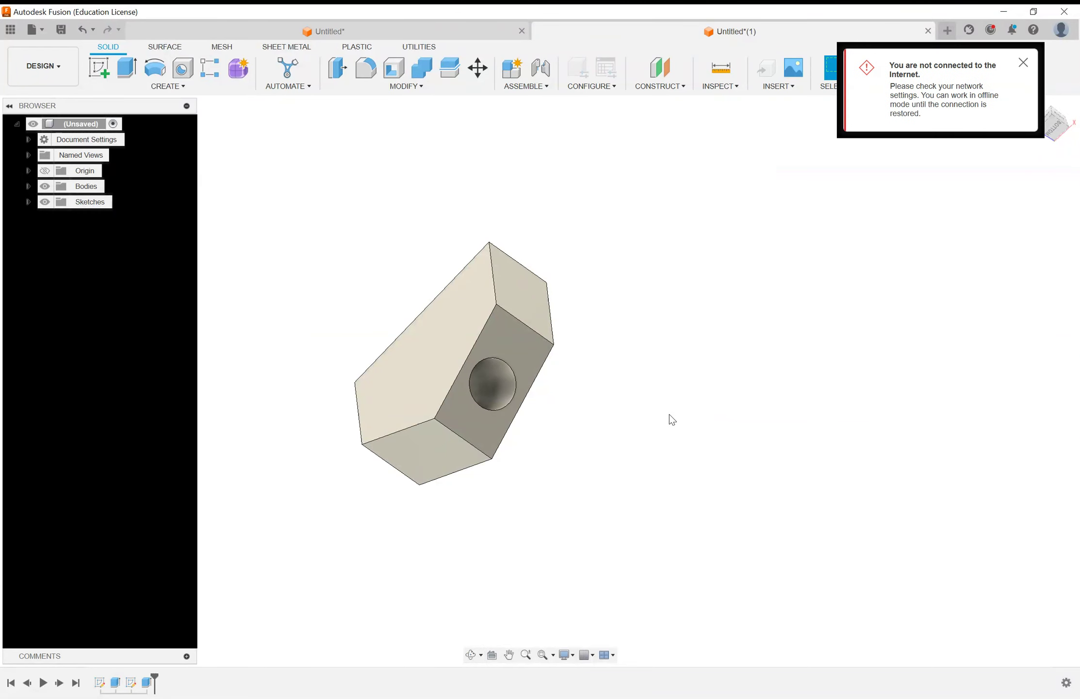
Edit the hole's Extrude cut and reduce its depth to a blind 1.5 in
left_click(1024, 63)
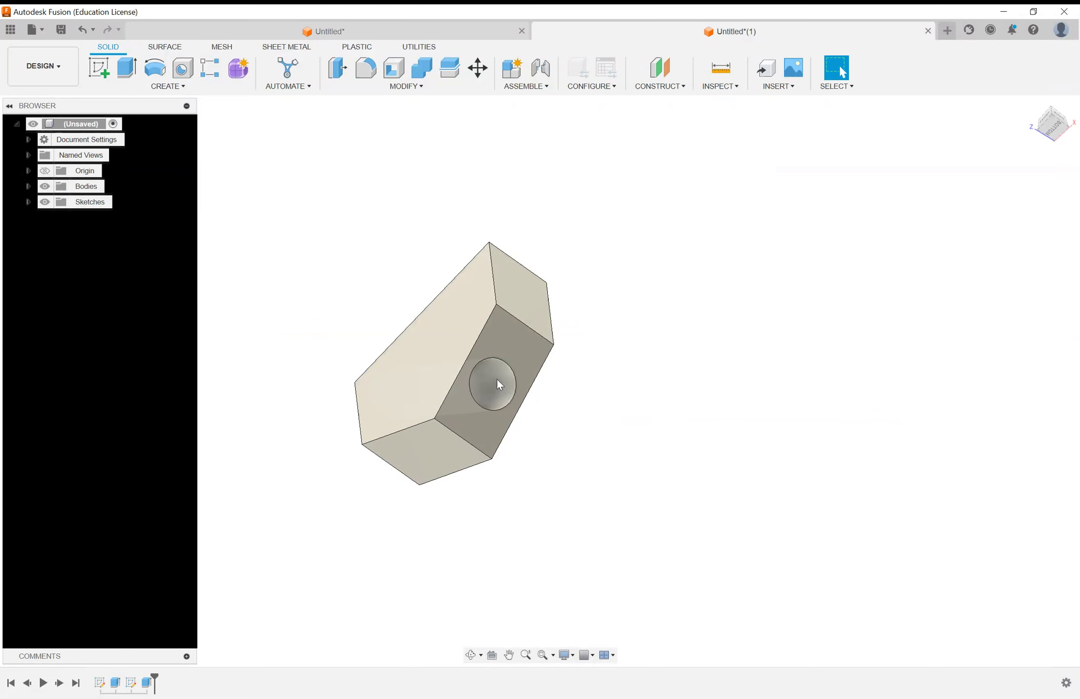
mouse_move(494, 382)
middle_mouse_down("shift")
mouse_move(468, 381)
mouse_move(489, 385)
middle_mouse_up("shift")
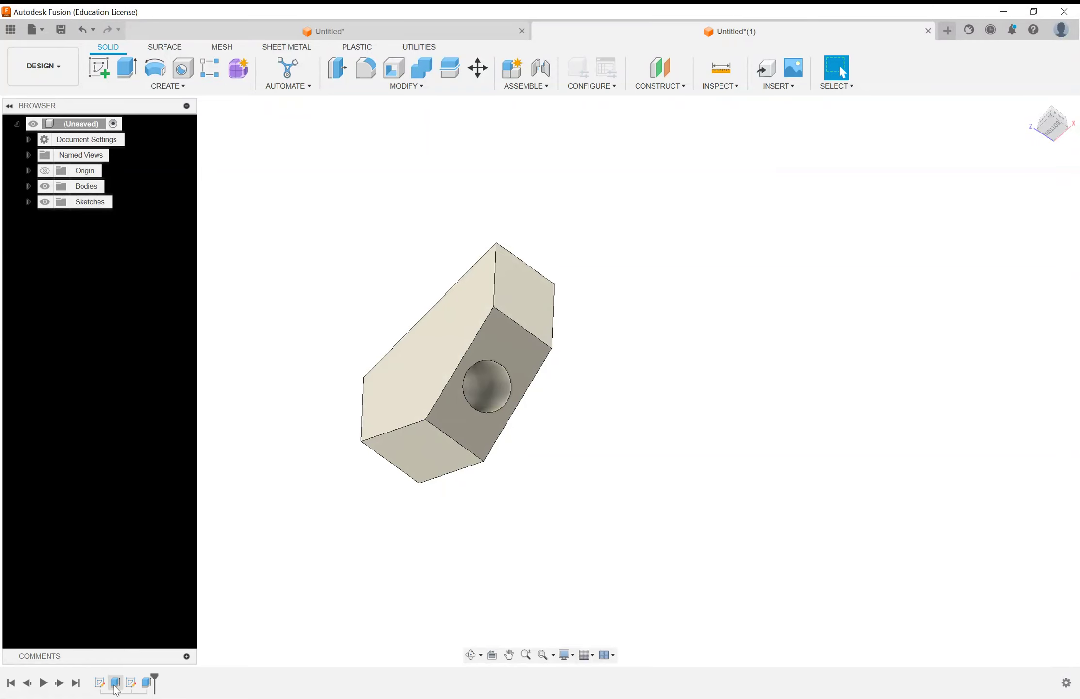
double_click(148, 683)
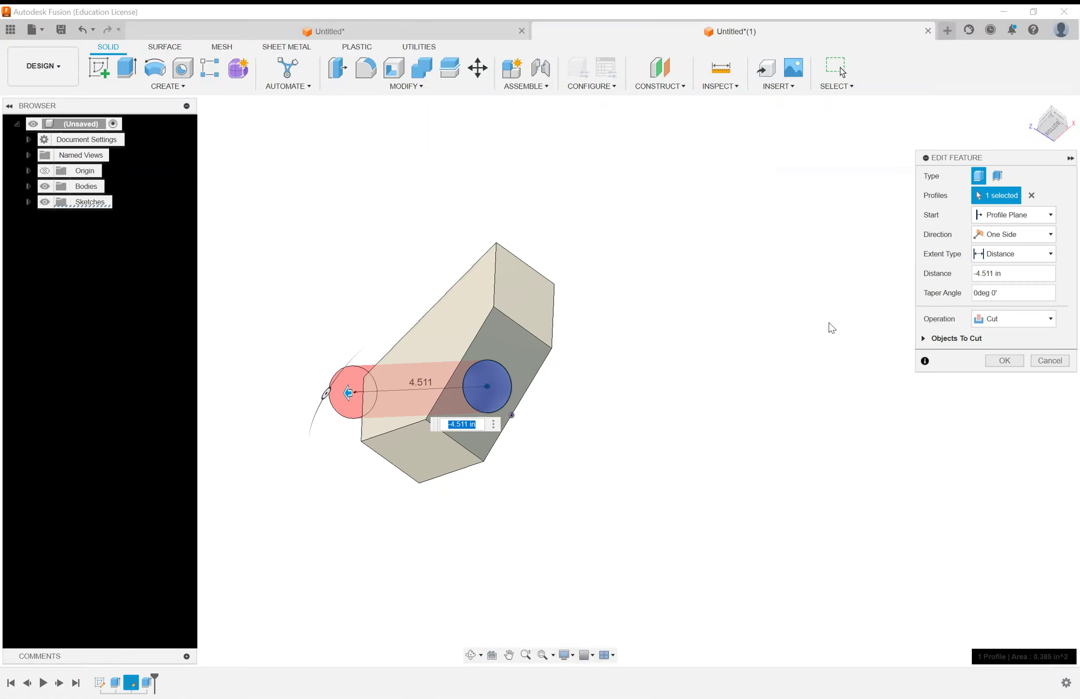
middle_click_drag(388, 379, 286, 338, "shift")
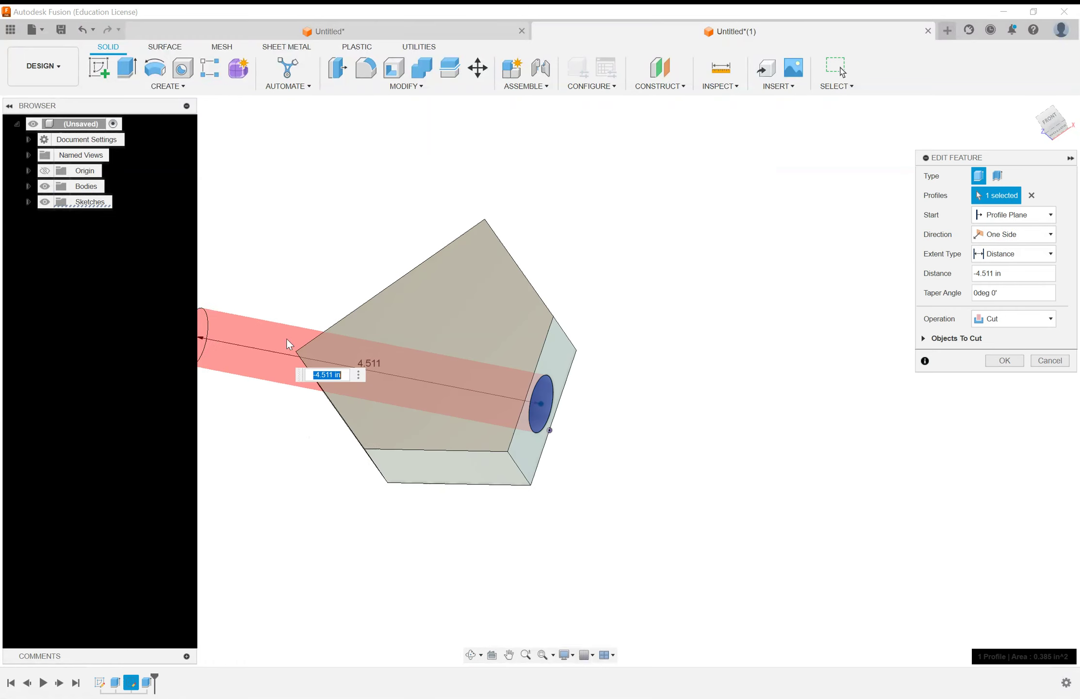
left_click_drag(182, 332, 418, 380)
double_click(989, 272)
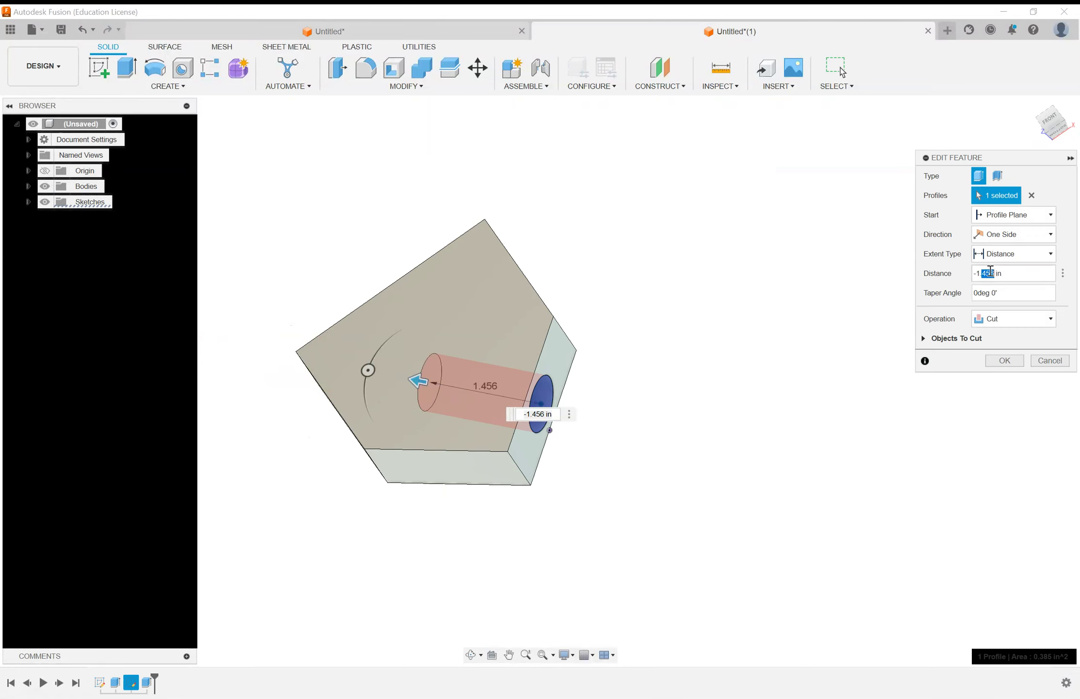
type("5")
key("Return")
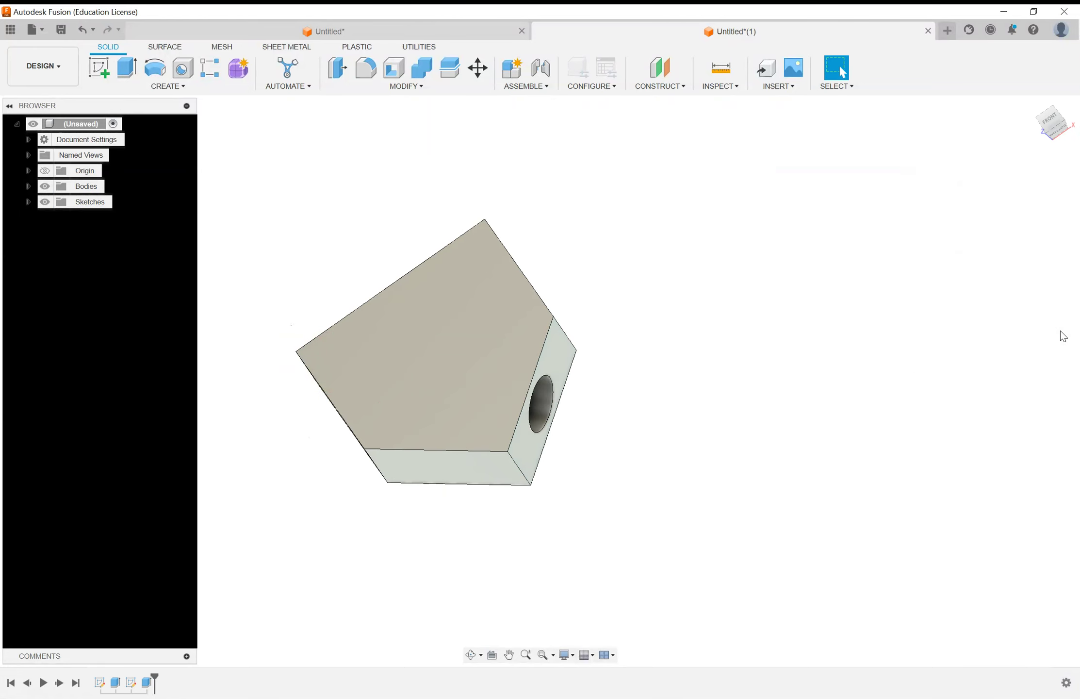
middle_click_drag(523, 517, 521, 473, "shift")
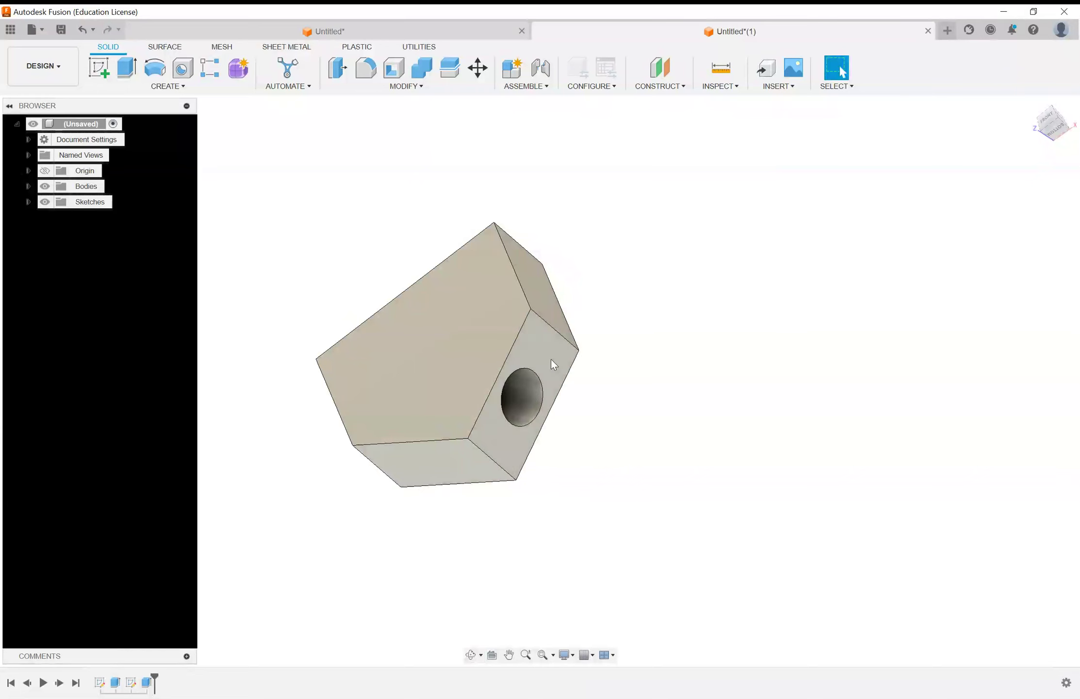
middle_click_drag(557, 381, 523, 376, "shift")
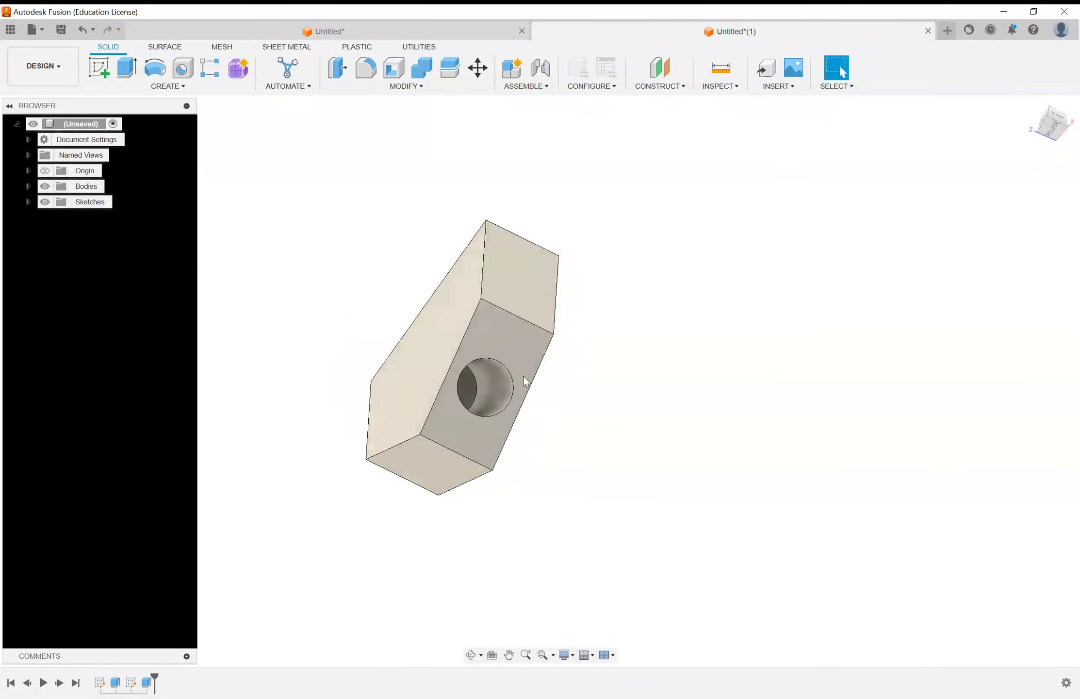
double_click(131, 683)
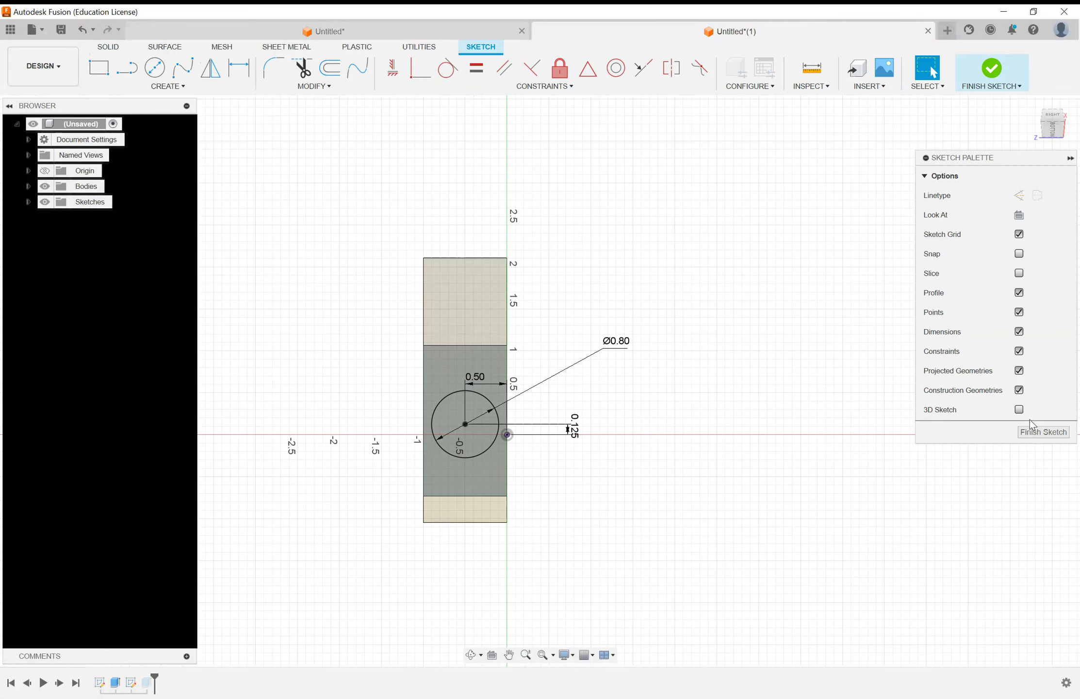
left_click(1032, 430)
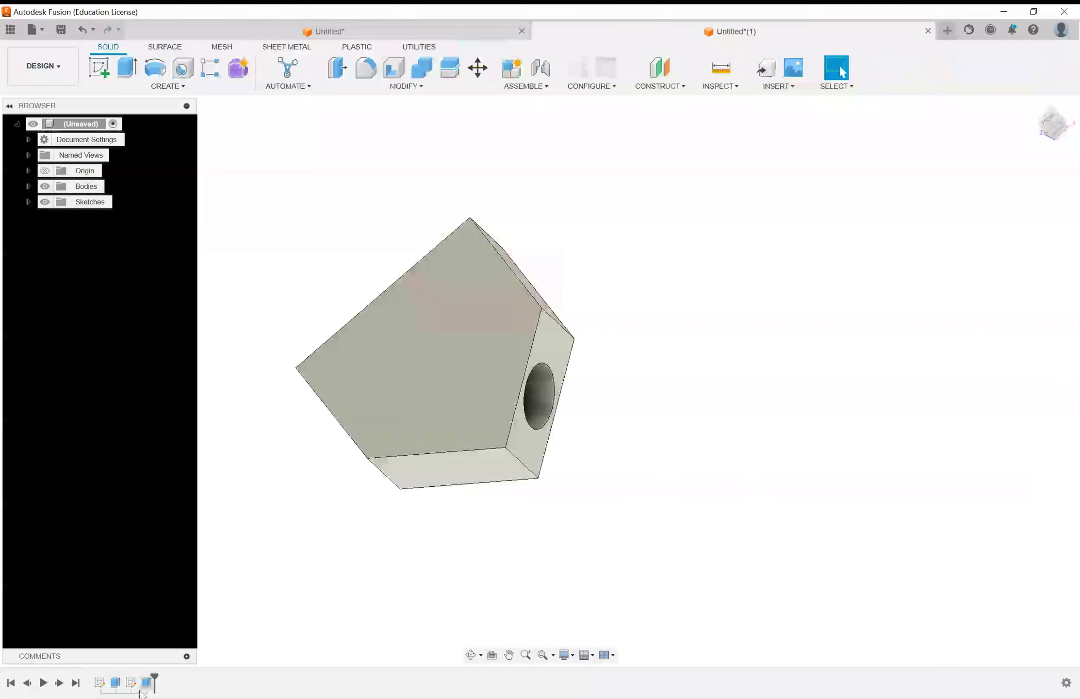
middle_click_drag(553, 462, 292, 613, "shift")
middle_click_drag(437, 485, 524, 483, "shift")
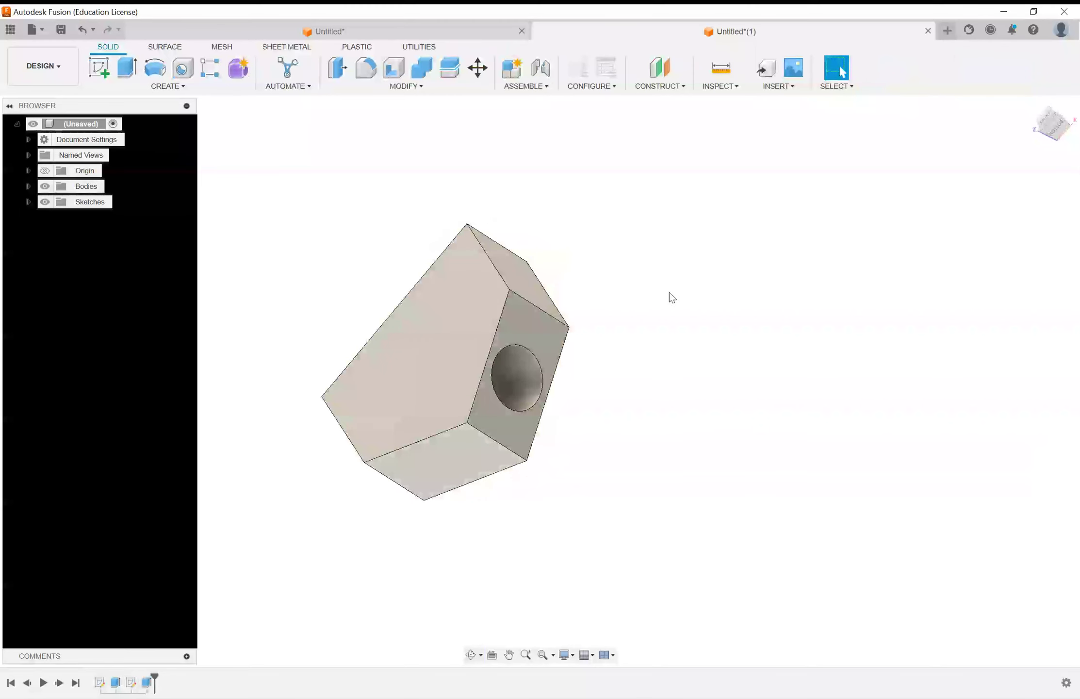
mouse_move(685, 294)
middle_mouse_down("shift")
mouse_move(677, 308)
mouse_move(697, 308)
middle_mouse_up("shift")
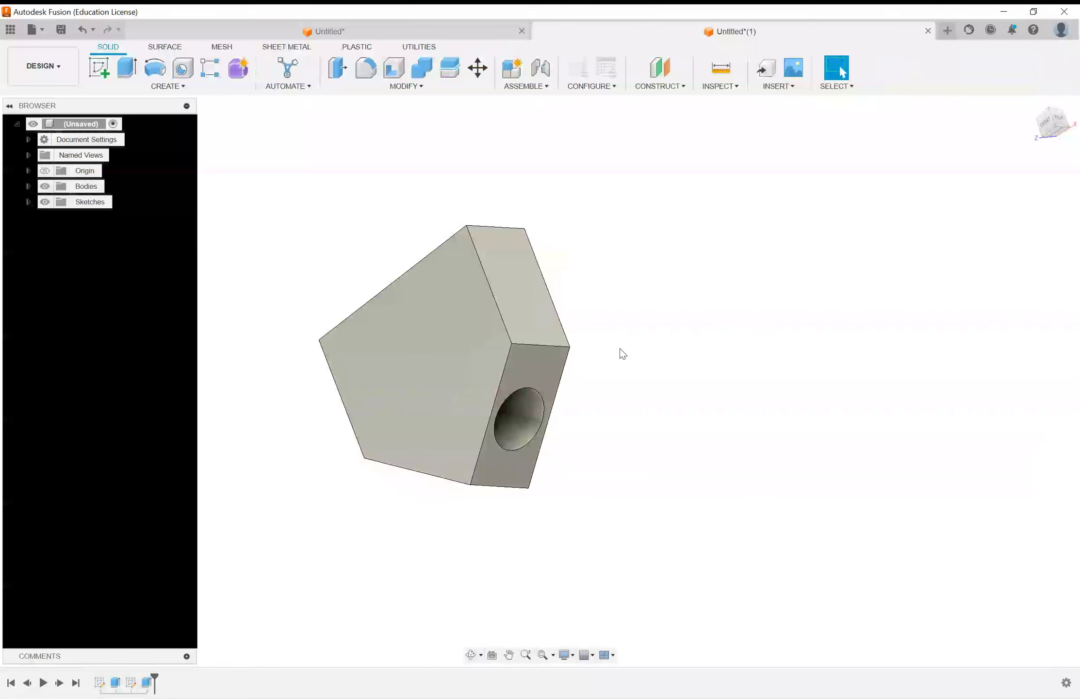
Extrude the angled top face 2.002 in, joined to the block
left_click(126, 69)
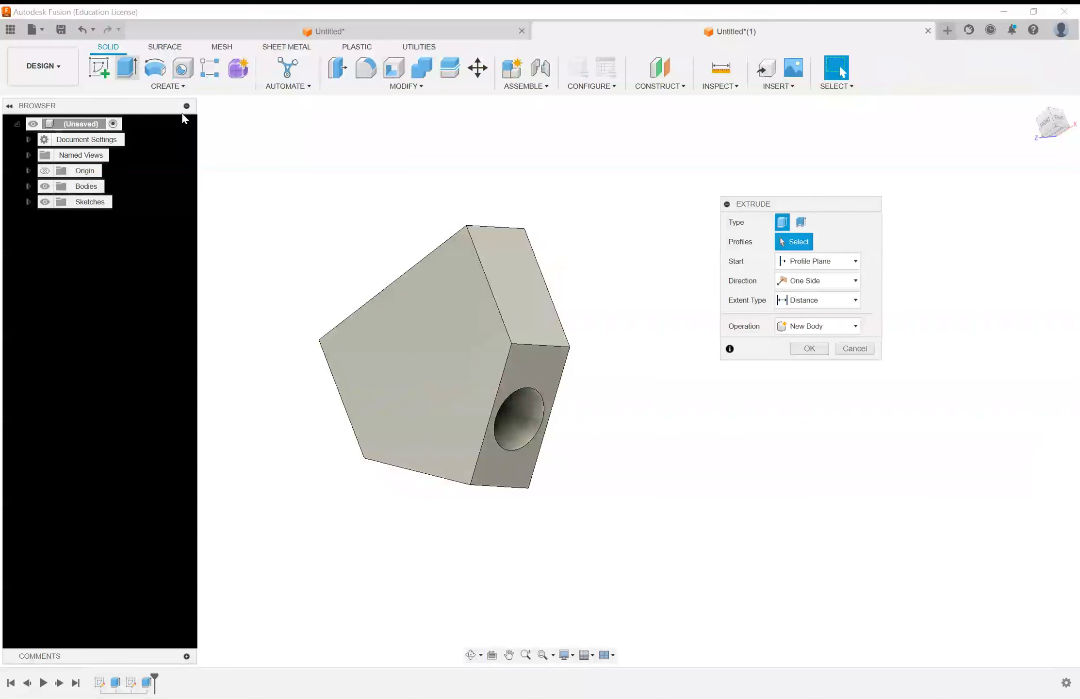
left_click(515, 264)
left_click_drag(539, 246, 648, 175)
middle_click_drag(486, 331, 520, 316, "shift")
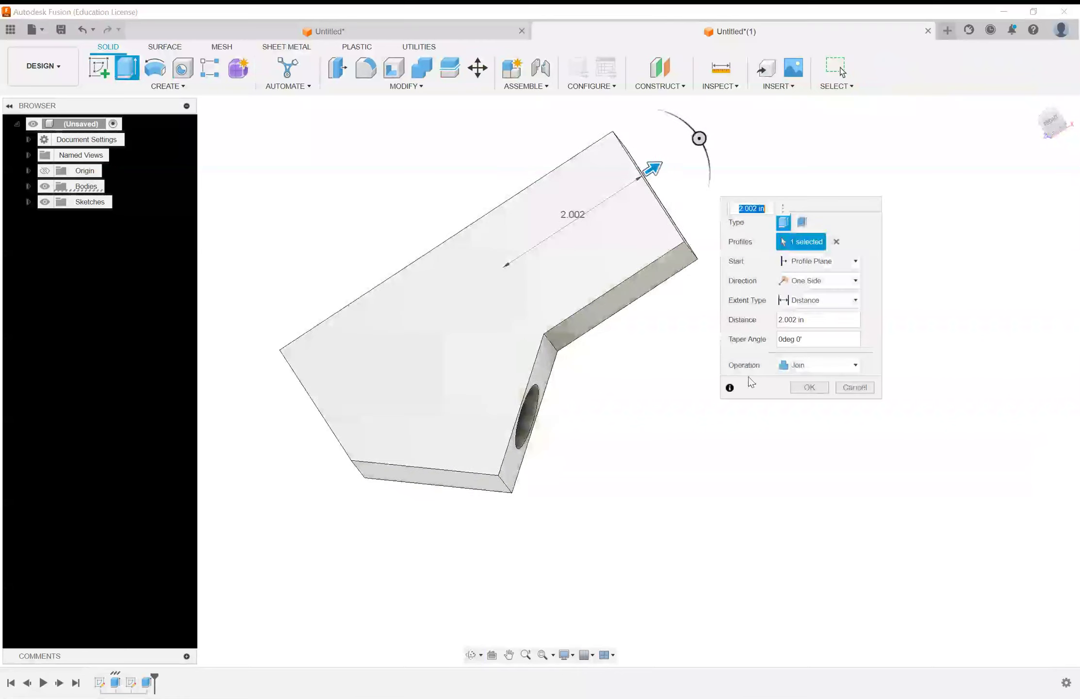
left_click(813, 387)
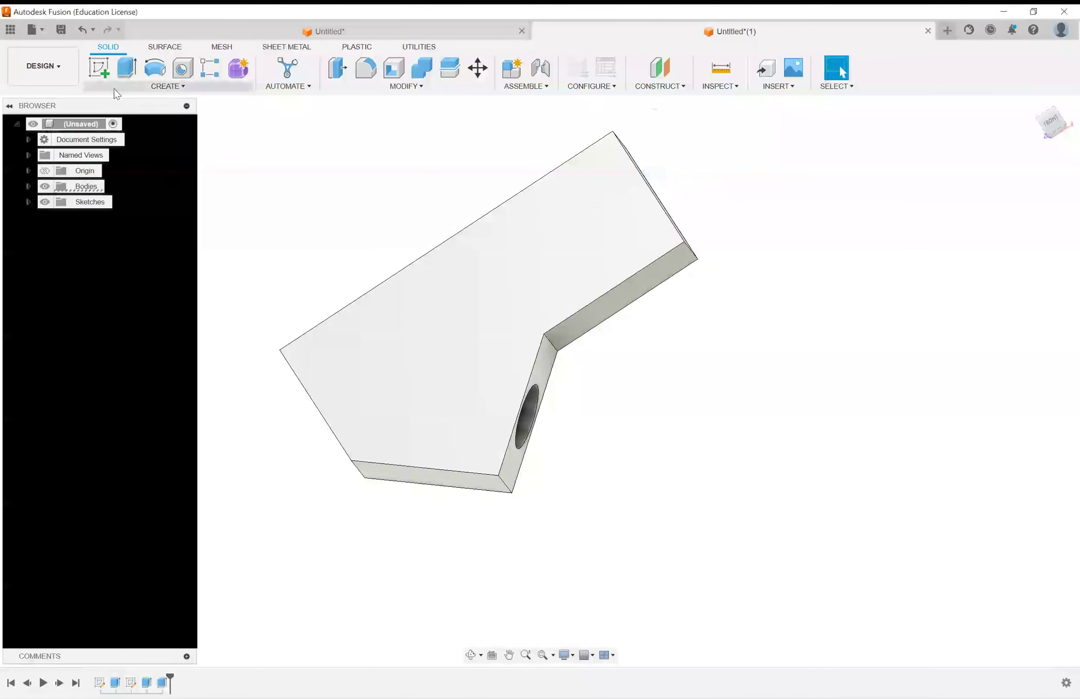
Extrude the front end face 6.325 in, joined to the block
left_click(126, 67)
middle_click_drag(282, 410, 406, 413, "shift")
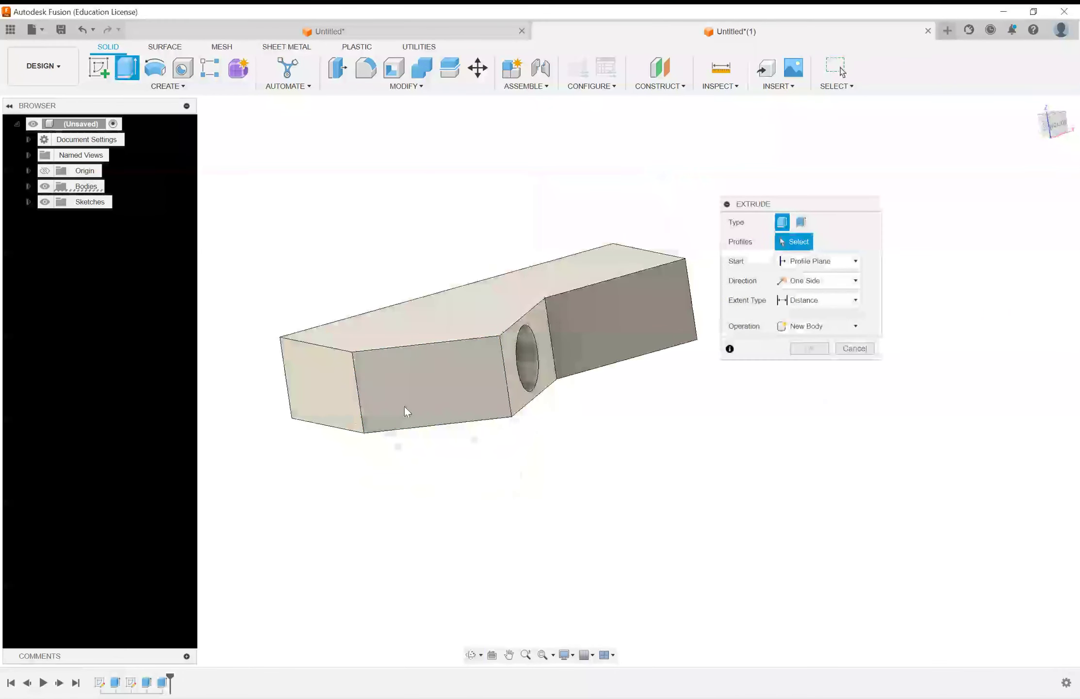
left_click(429, 405)
left_click_drag(413, 418, 374, 559)
middle_click_drag(650, 439, 397, 338, "shift")
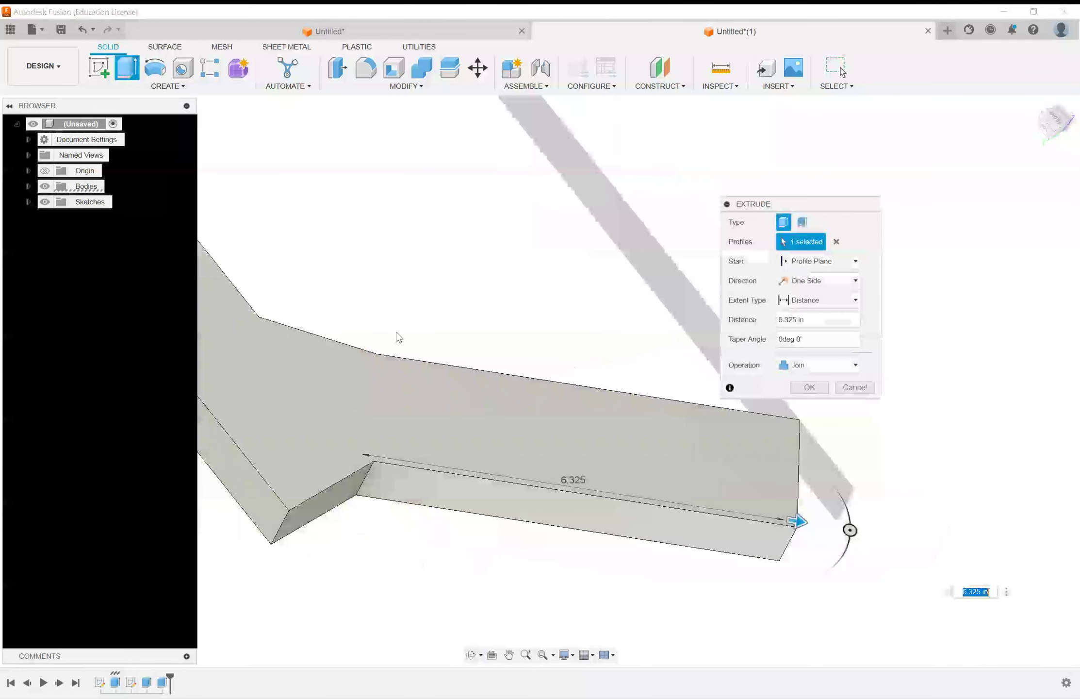
left_click(809, 387)
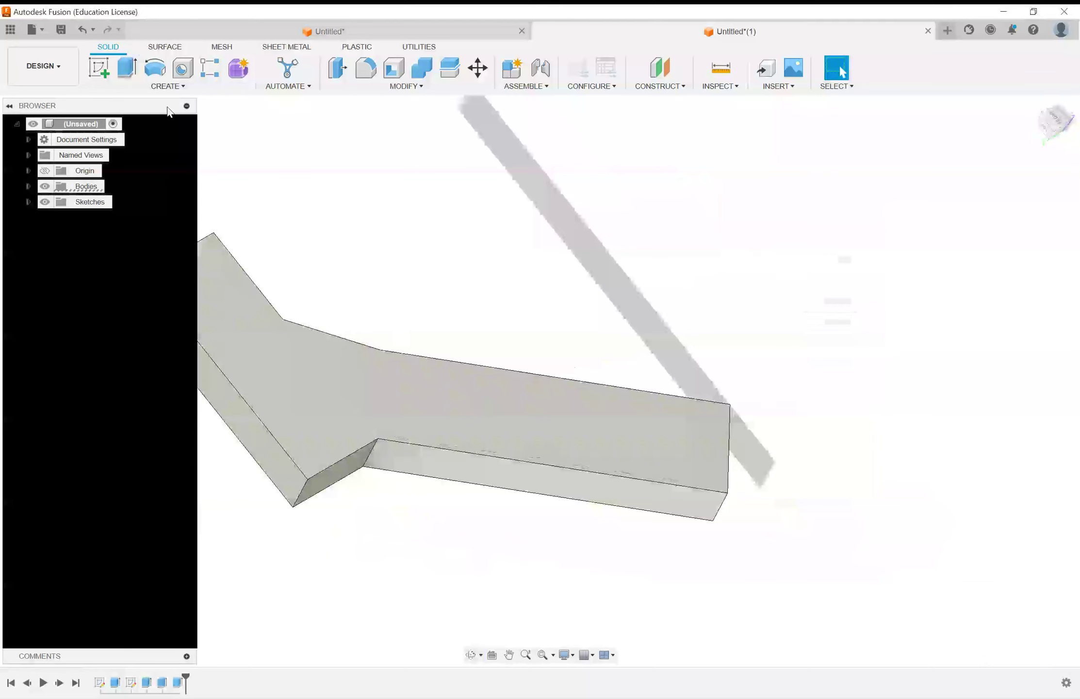
Extrude the lower side face 2.317 in, joined to the block
key("e")
left_click(499, 485)
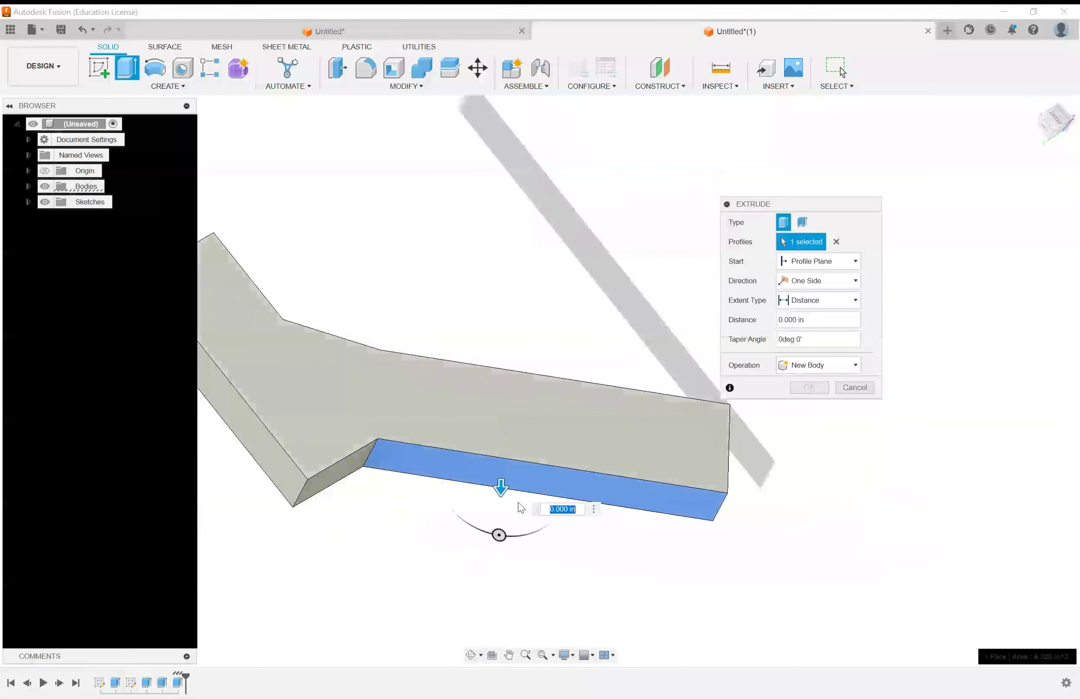
left_click_drag(499, 503, 495, 597)
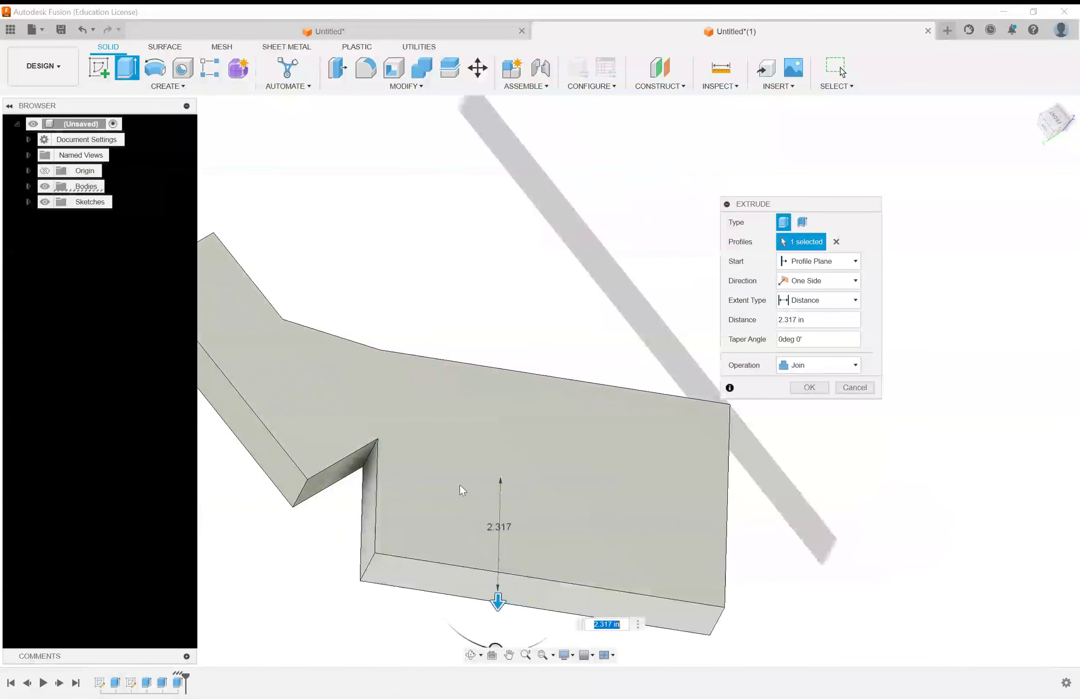
middle_click_drag(458, 492, 448, 436, "shift")
left_click(807, 389)
middle_click_drag(545, 356, 425, 376, "shift")
Create and finish an empty sketch on the bent part's broad side face, then orbit it flat
left_click(100, 73)
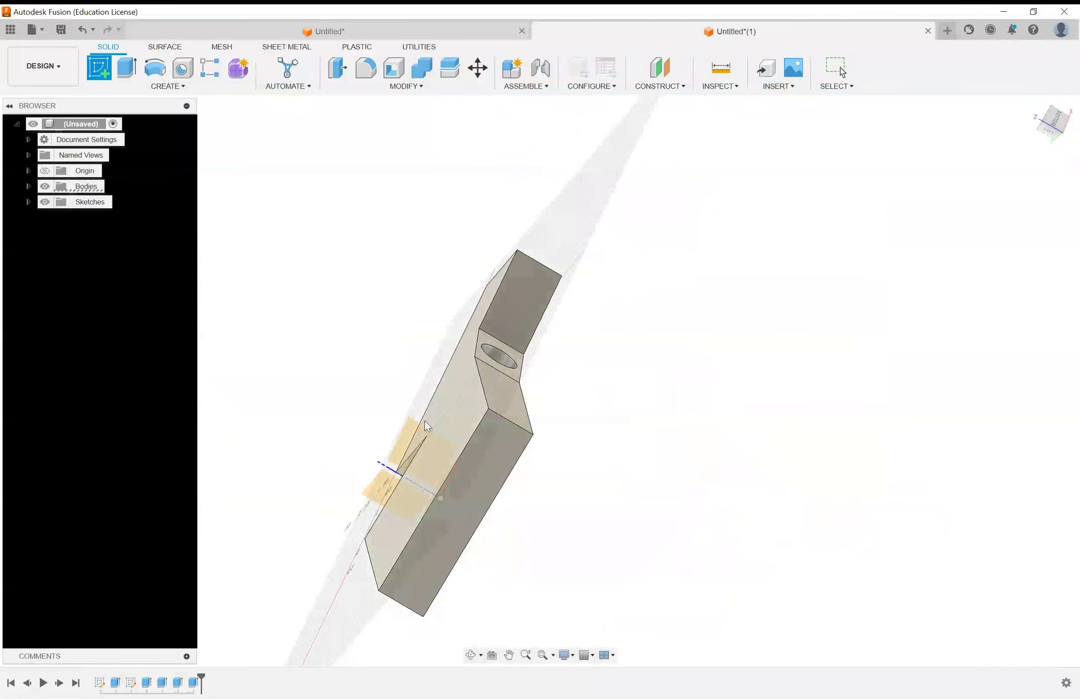
left_click(462, 435)
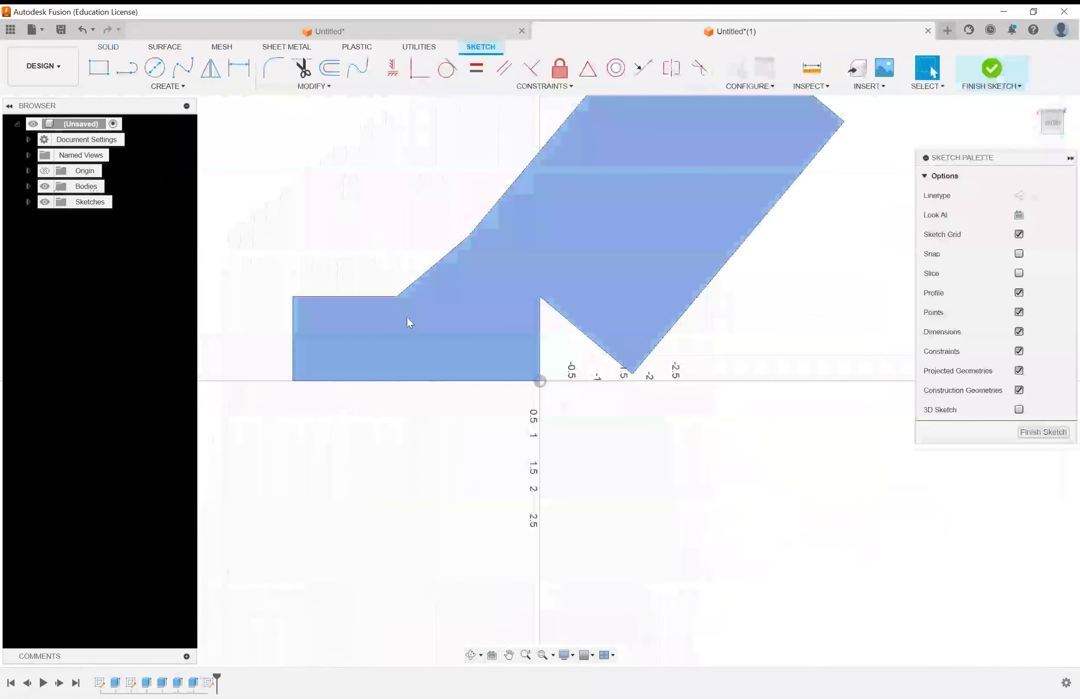
left_click(1048, 431)
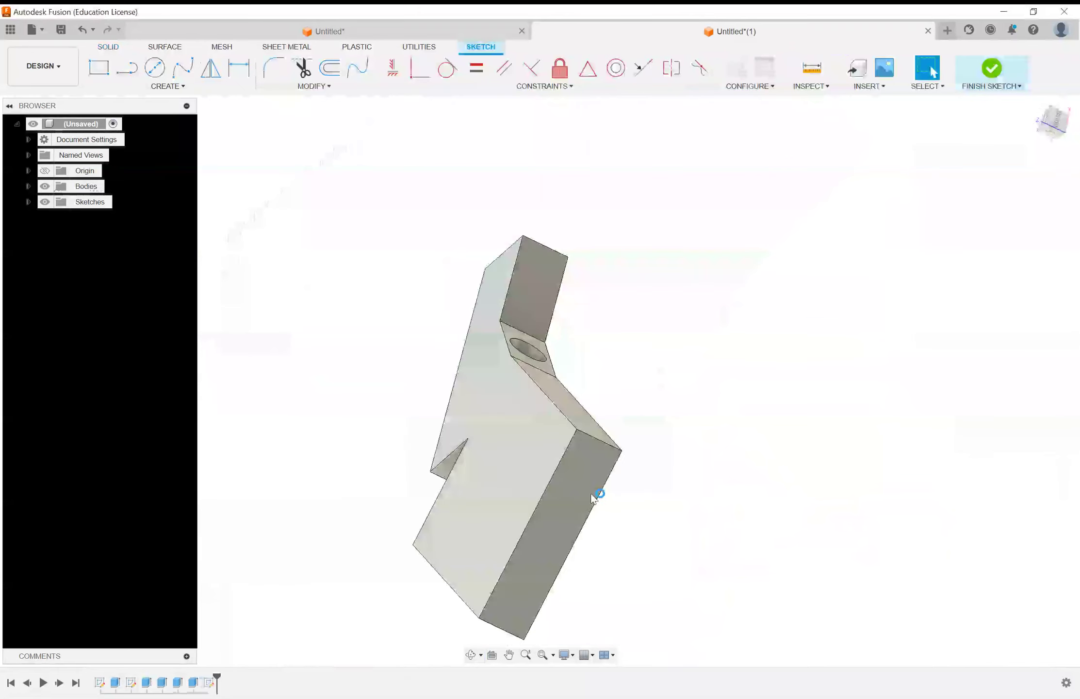
middle_click_drag(591, 451, 455, 551, "shift")
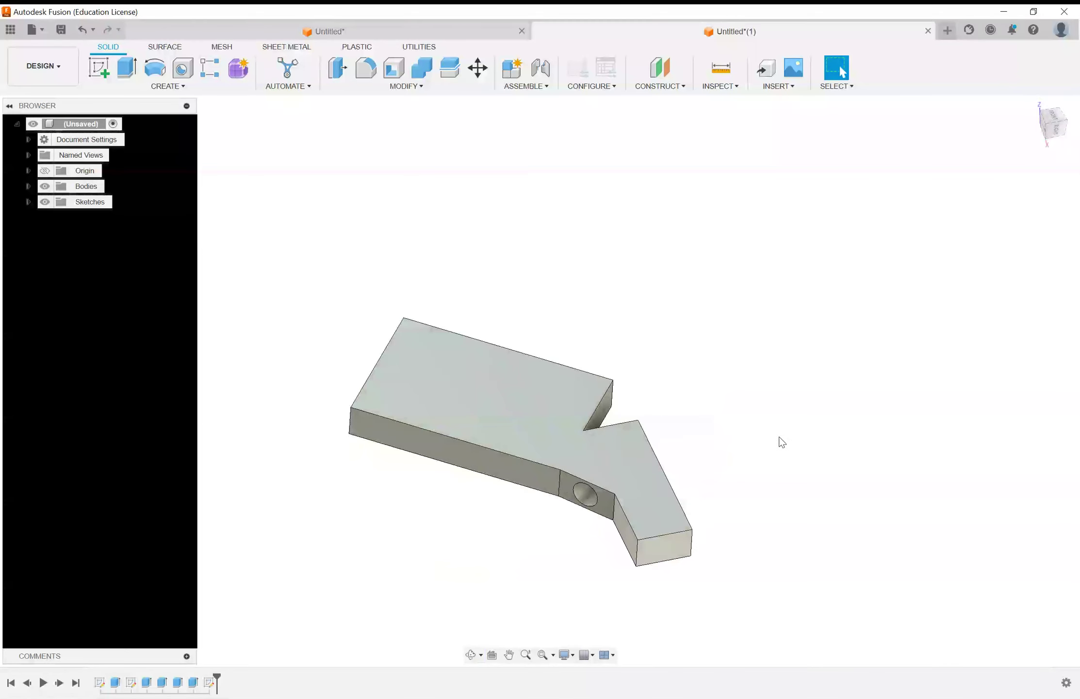